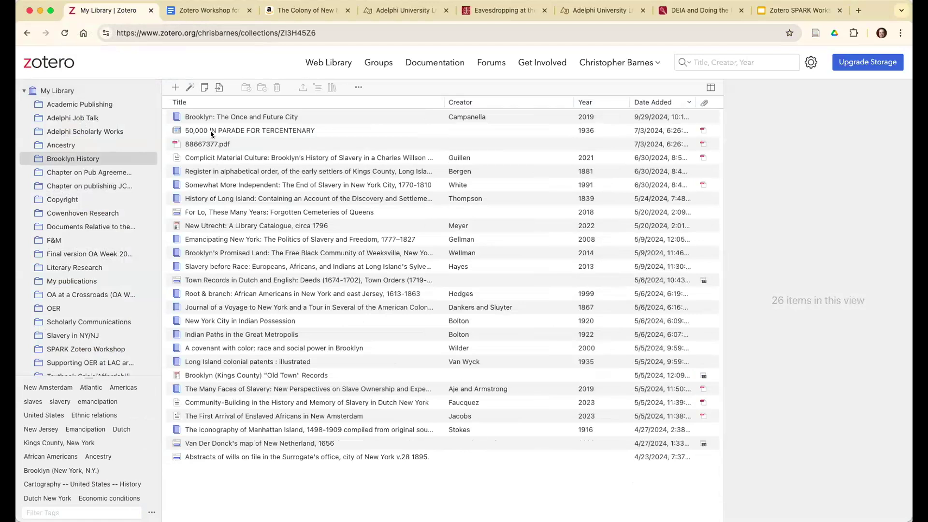
click(209, 118)
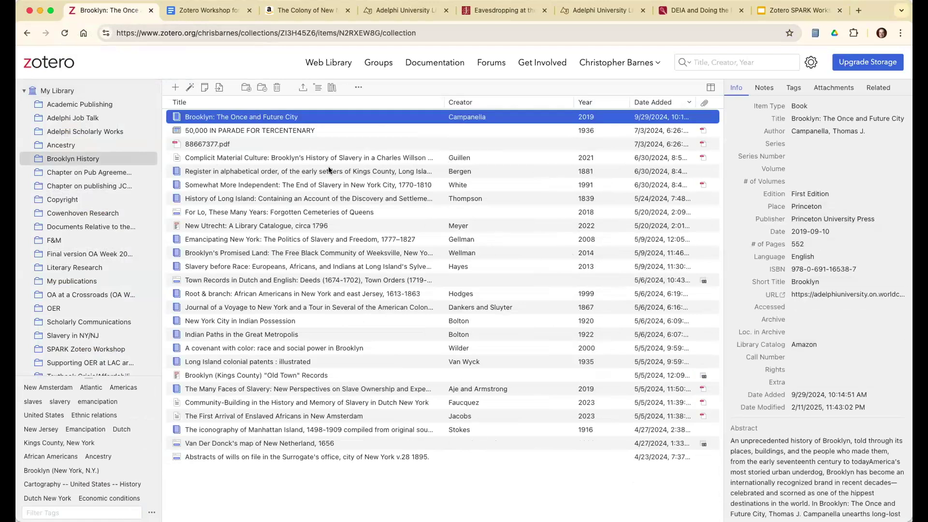
click(324, 12)
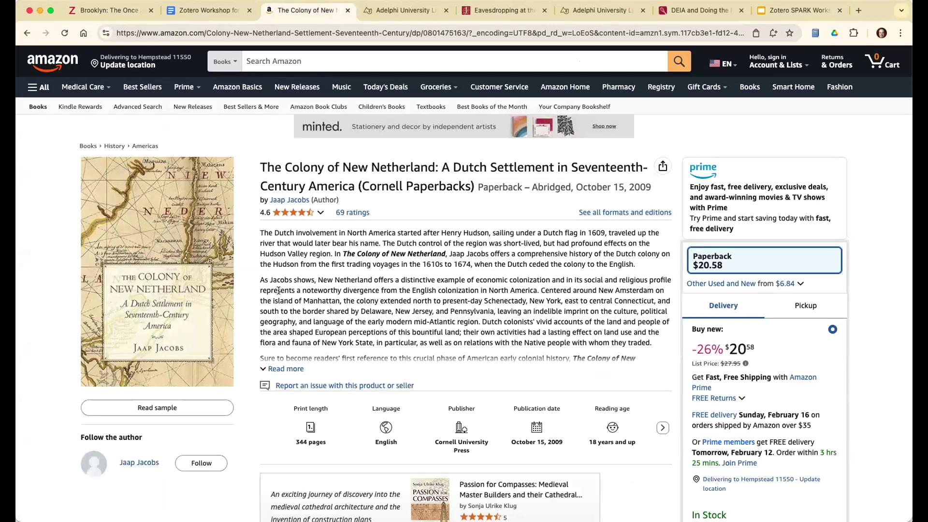
scroll(332, 338, down, 3)
scroll(332, 340, down, 5)
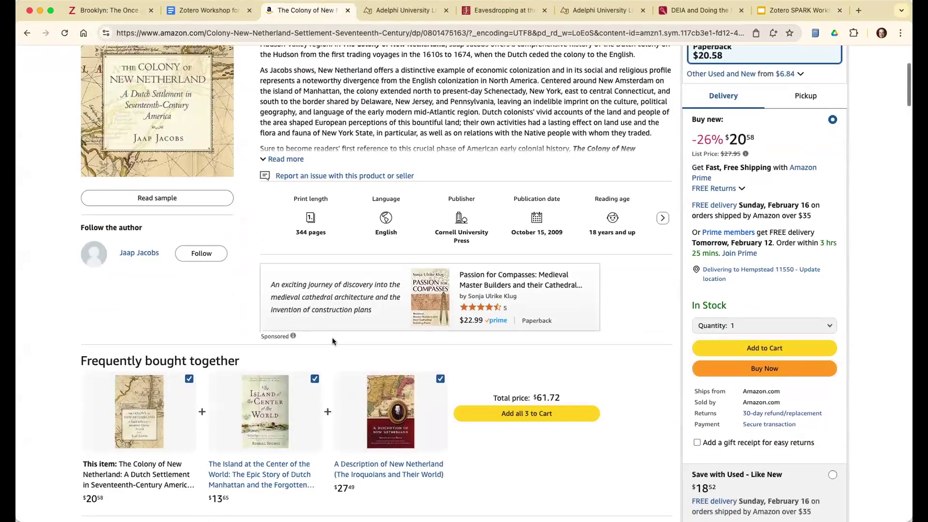
click(662, 218)
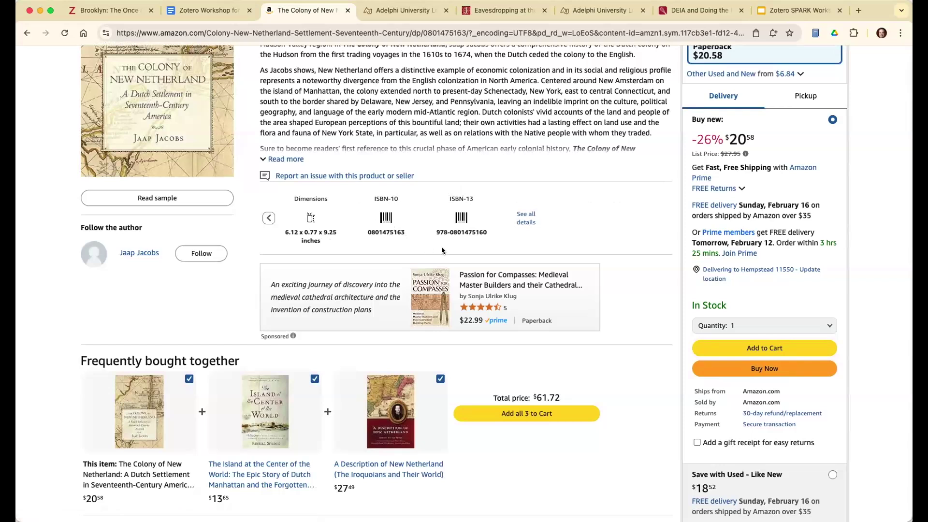
drag(485, 233, 436, 229)
key(super+c)
click(113, 15)
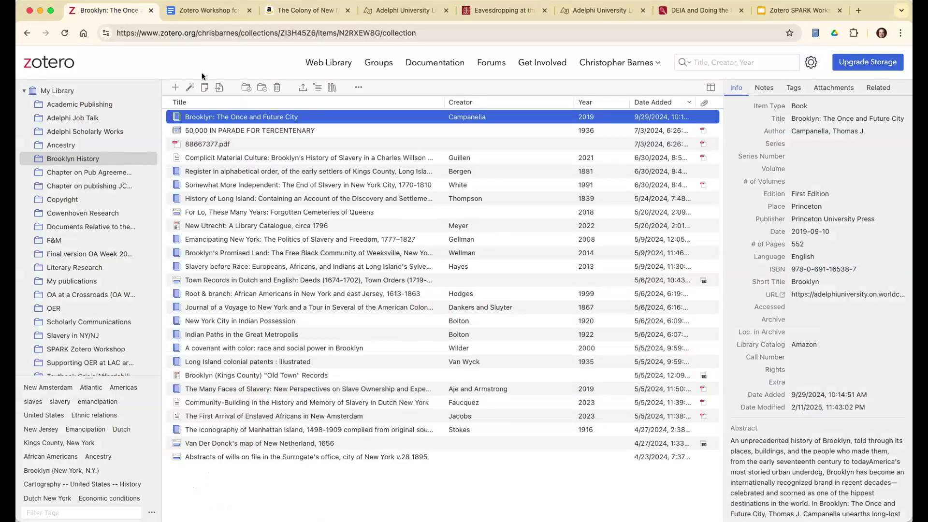
click(188, 88)
key(super+v)
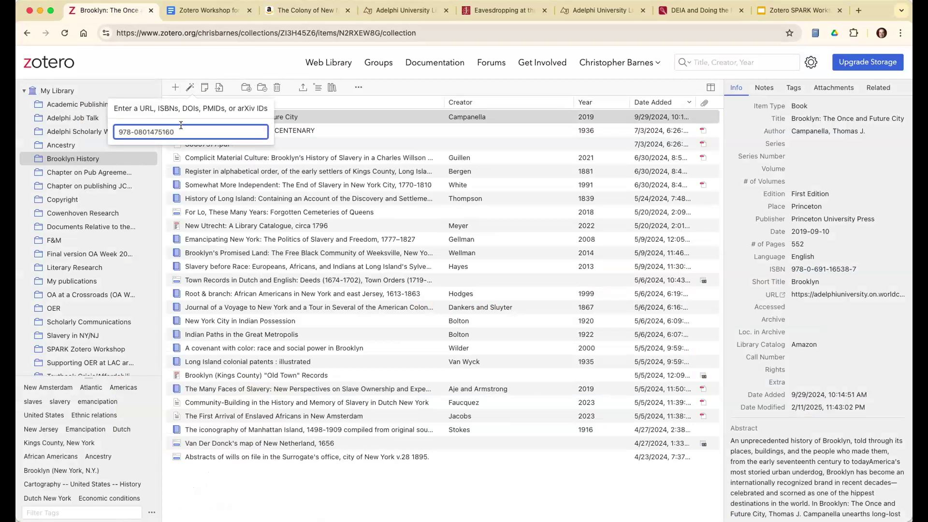
key(Return)
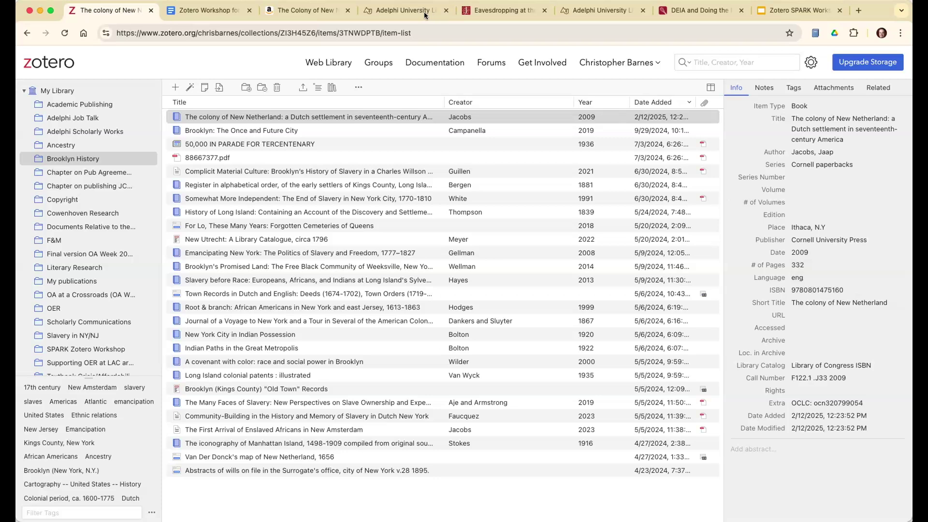
click(311, 10)
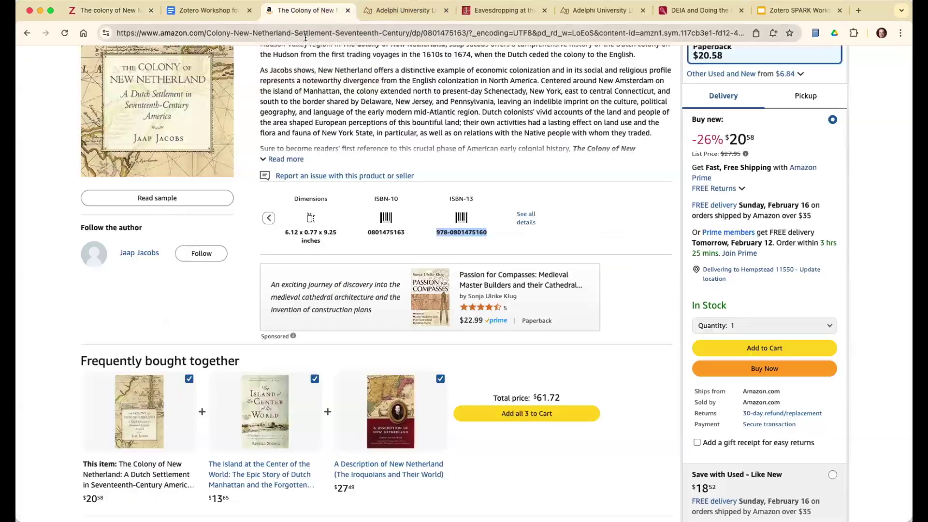
click(305, 34)
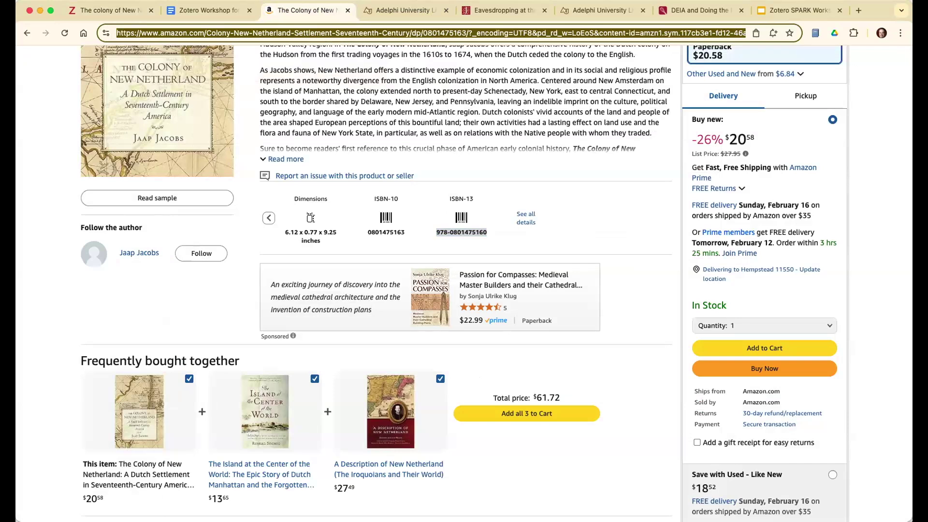
click(121, 10)
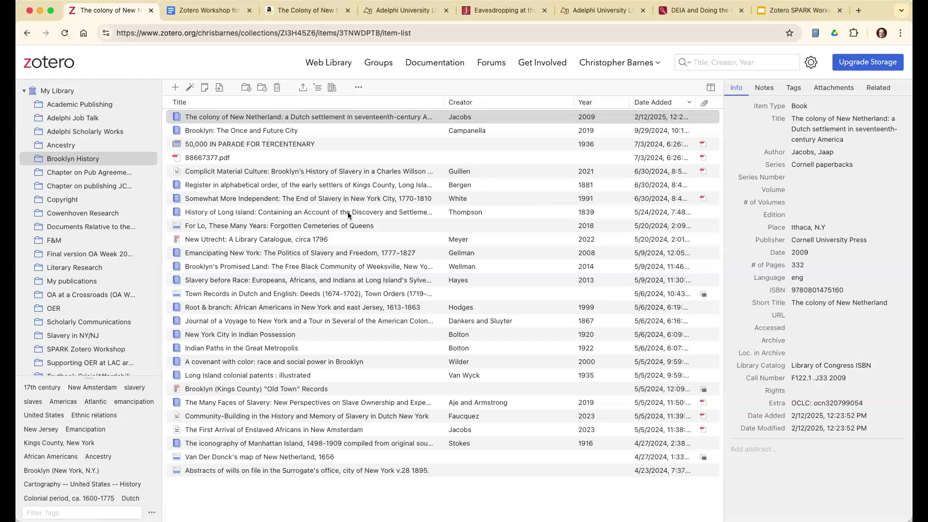
Step: Save The Colony of New Netherland from its Amazon page to the SPARK Zotero Workshop collection with the Zotero Connector
click(312, 7)
click(239, 215)
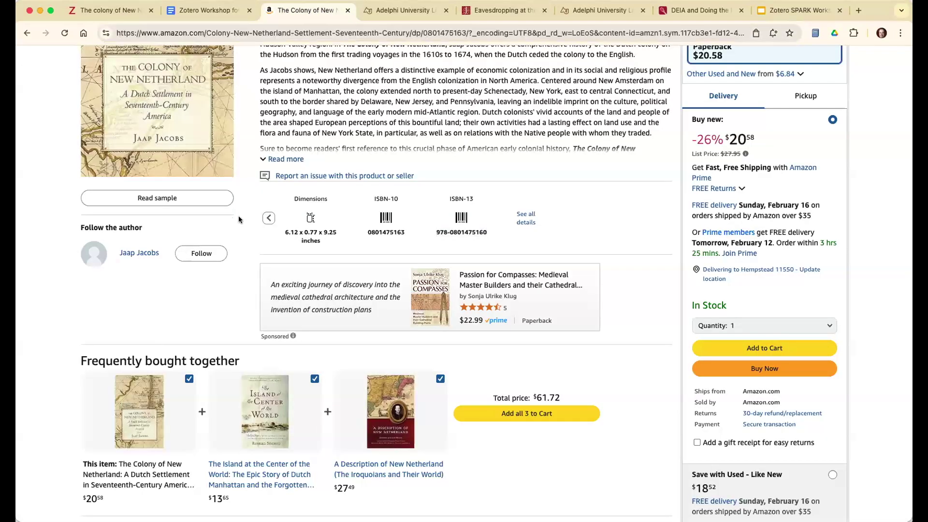
scroll(238, 215, up, 5)
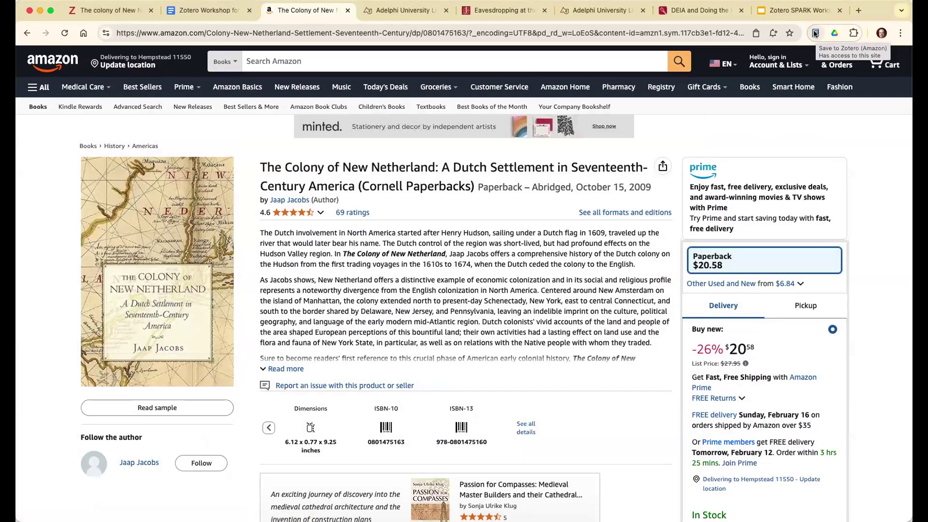
click(815, 33)
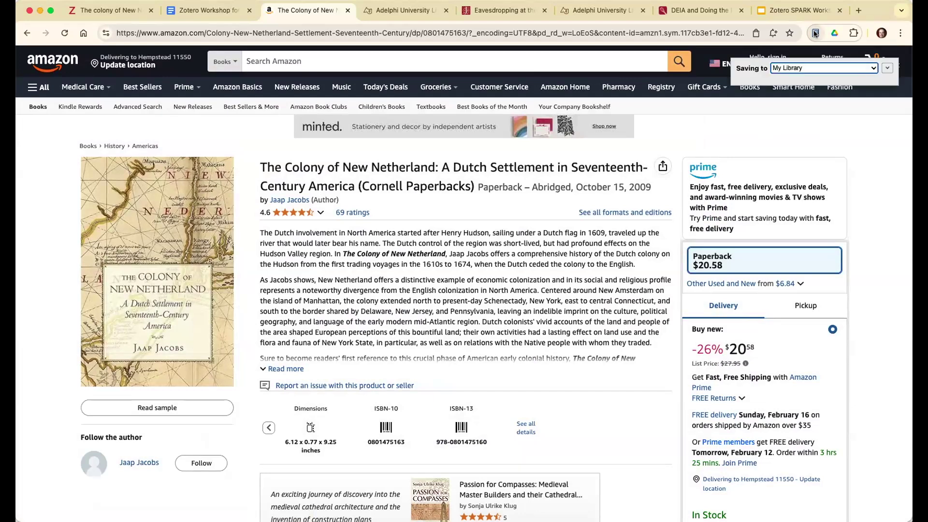
click(871, 69)
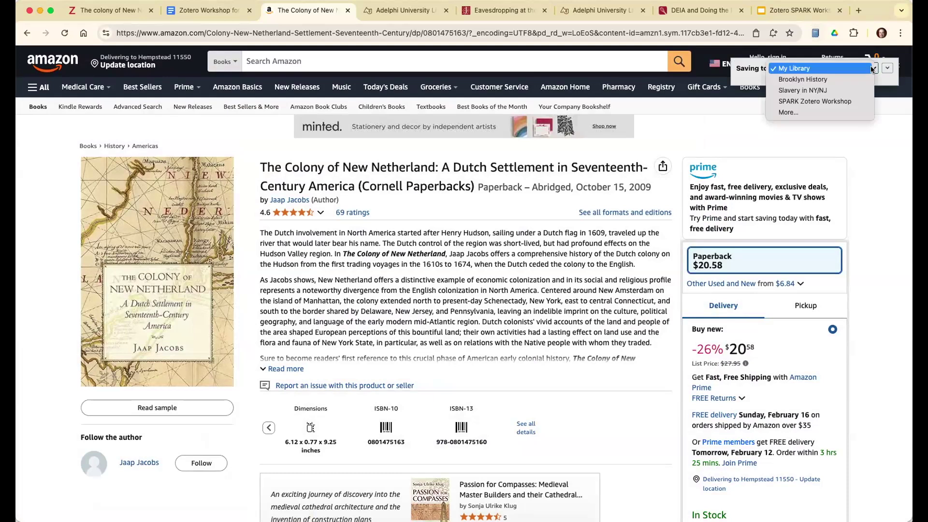
click(854, 102)
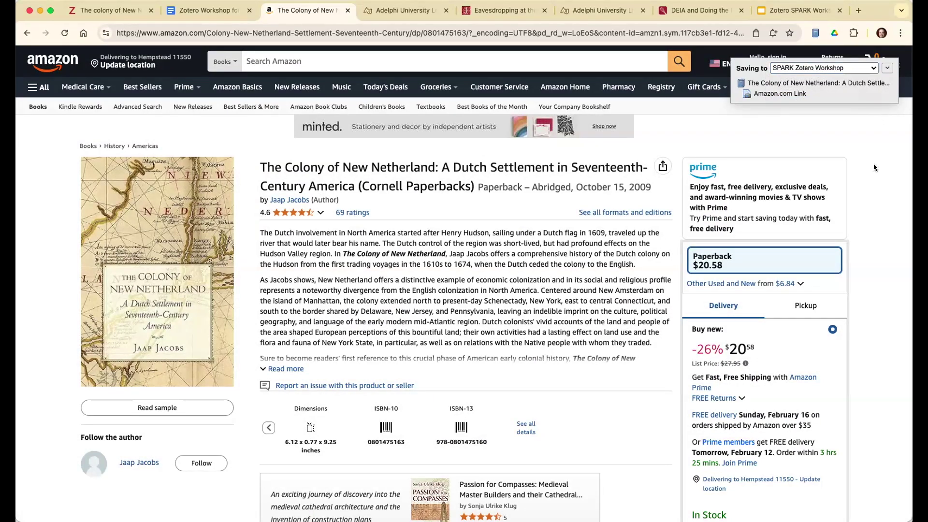
Step: Switch to Zotero, reload the library, log in with the prefilled credentials and open the Web Library
click(101, 11)
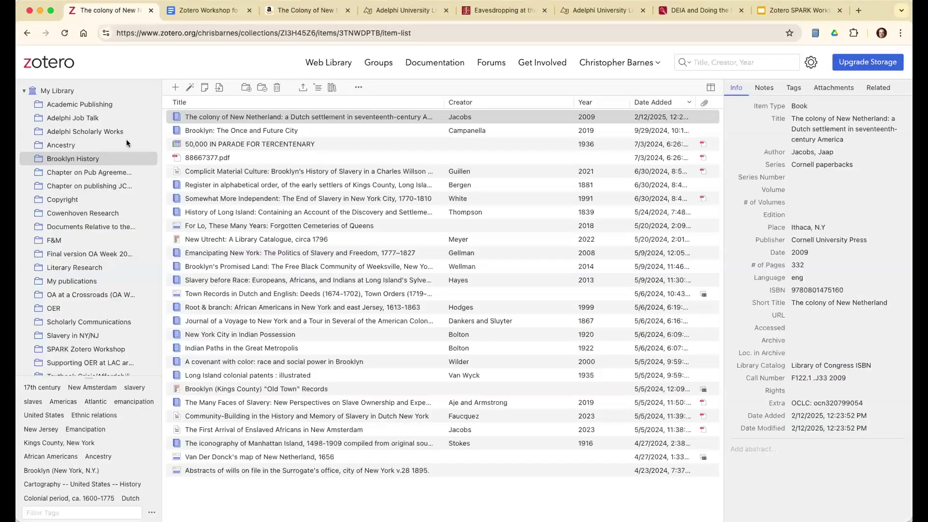
click(64, 33)
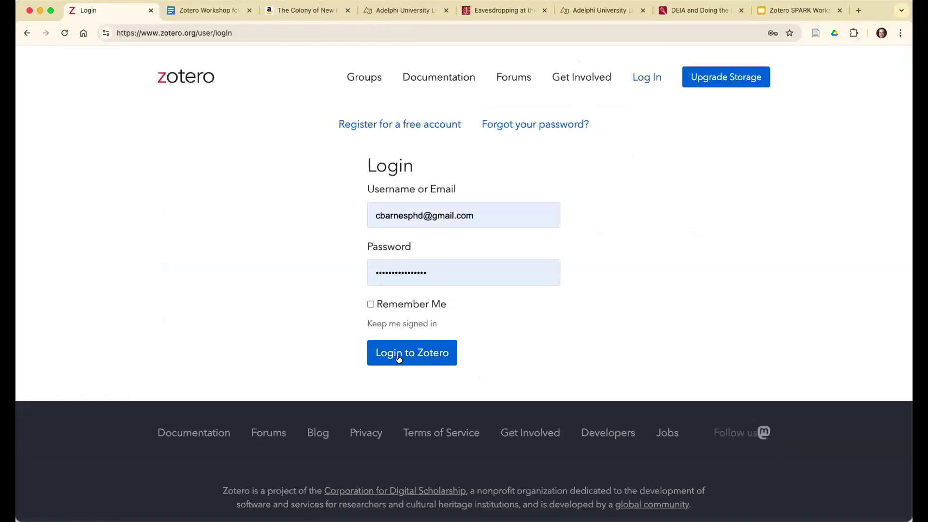
click(399, 358)
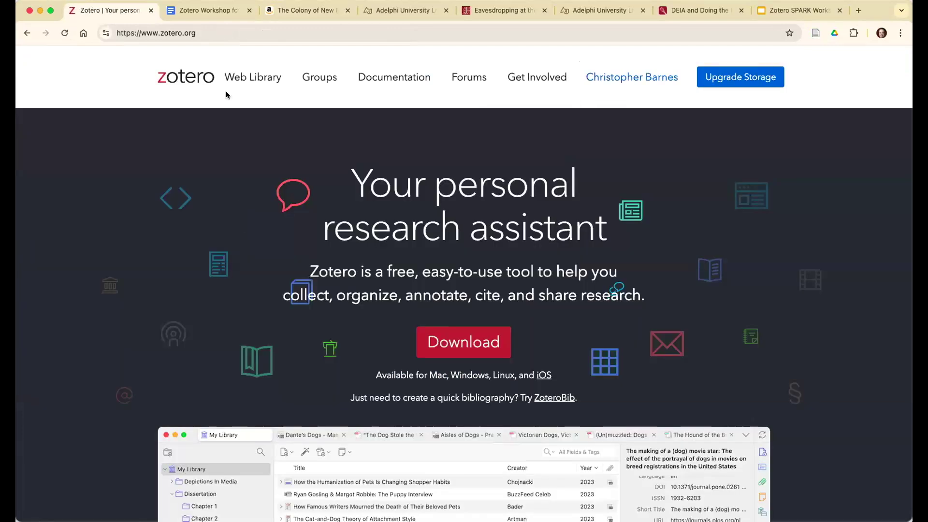
click(254, 78)
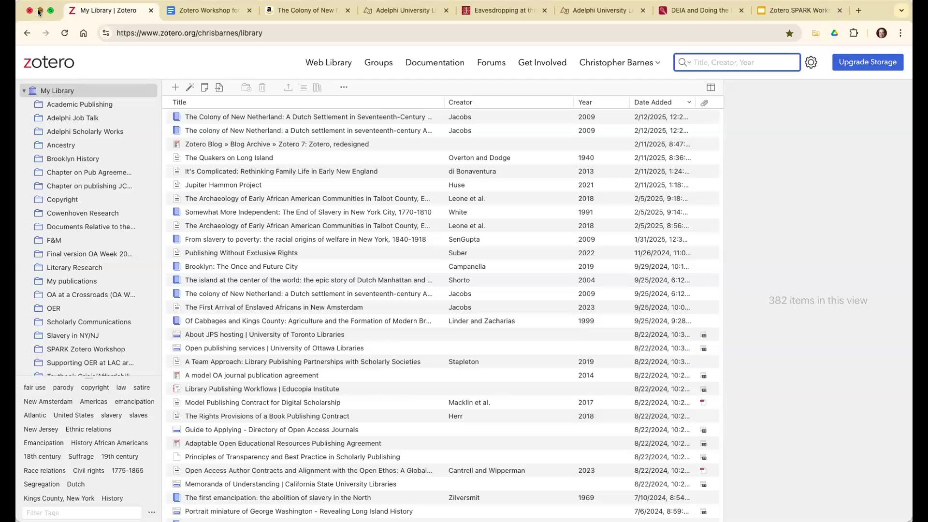
Step: Compare the details of the two most recently added records for The Colony of New Netherland
click(178, 120)
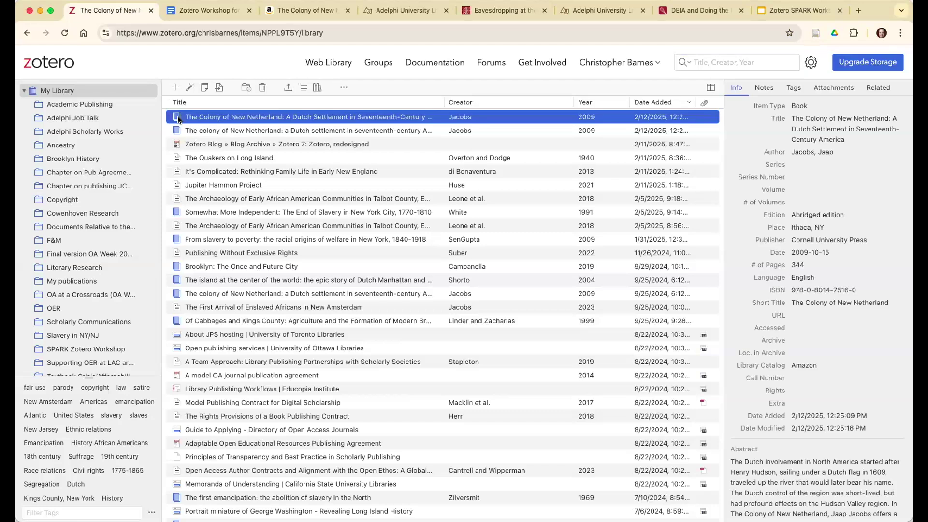
click(178, 125)
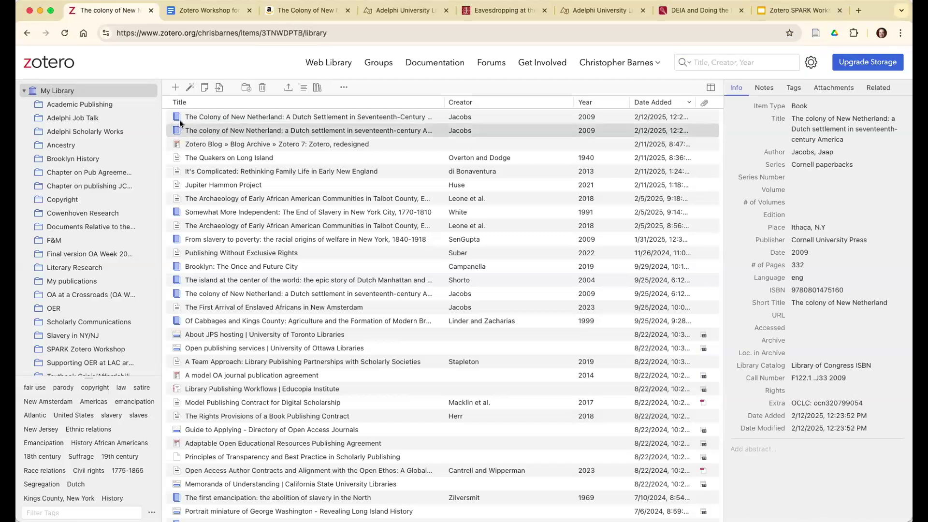
click(179, 117)
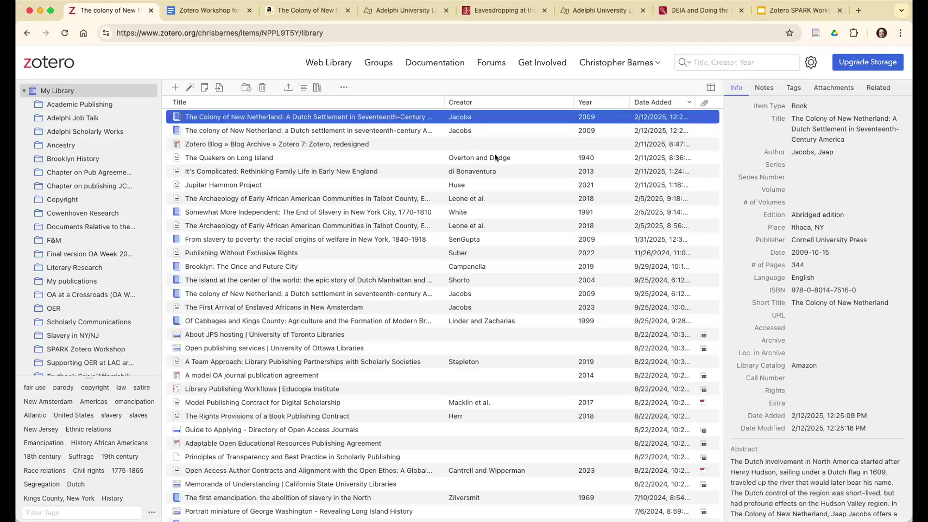
Step: Open the Amazon.com link attached to the newest The Colony of New Netherland record
click(828, 91)
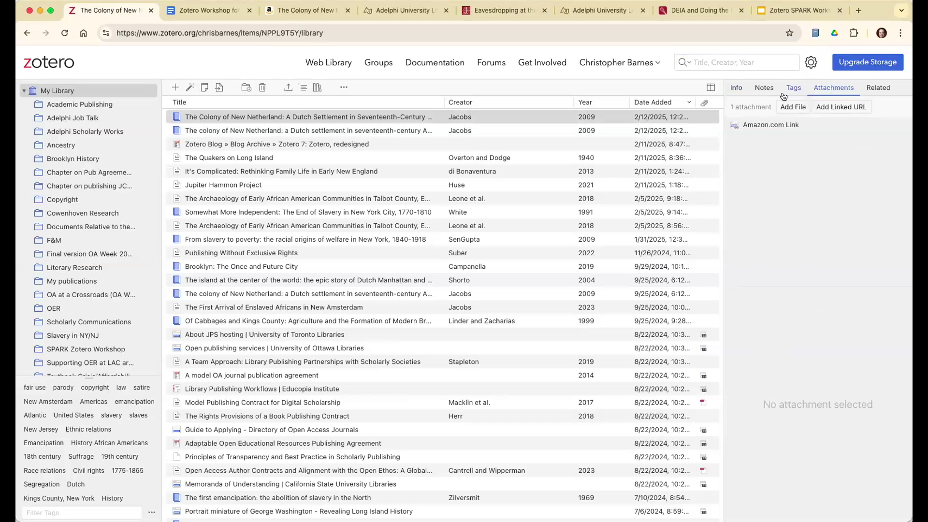
click(763, 123)
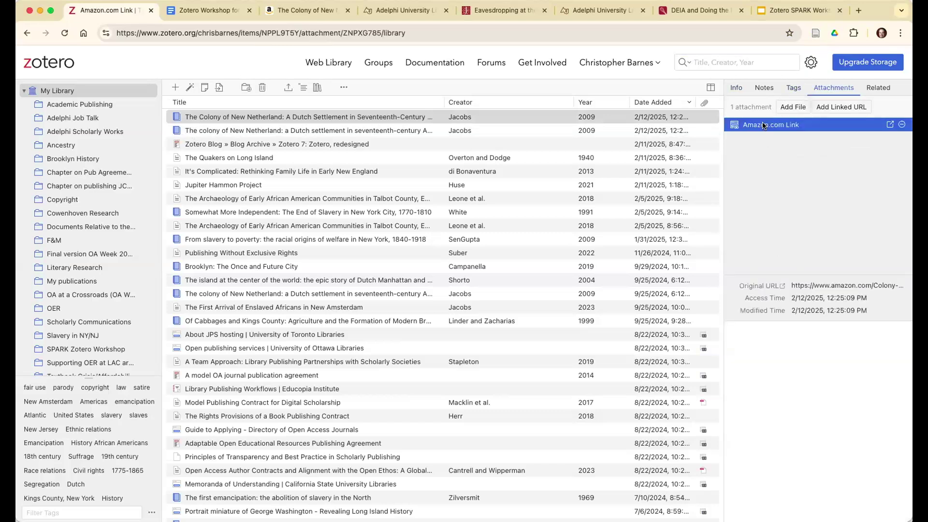
click(889, 124)
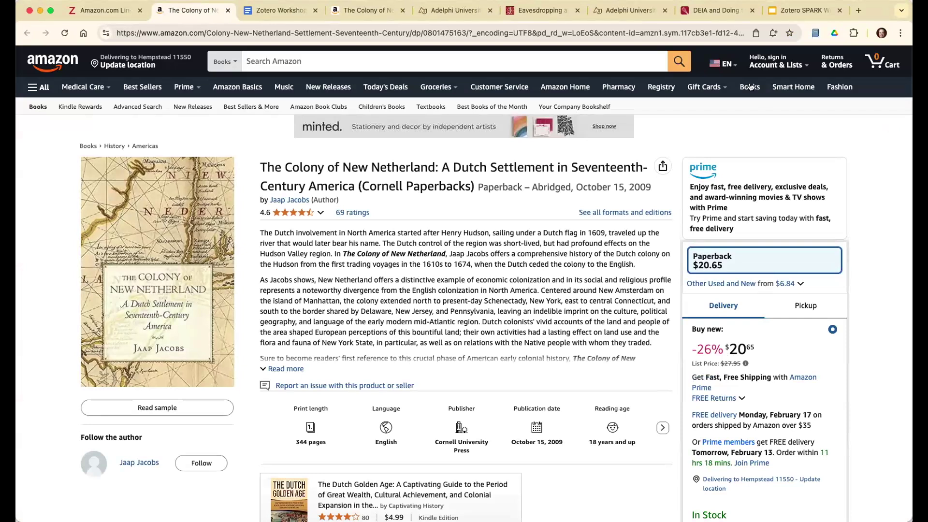
Step: Save Activist New York, From slavery to poverty and Grass roots reform from the Adelphi OneSearch results to the SPARK Zotero Workshop collection
click(466, 14)
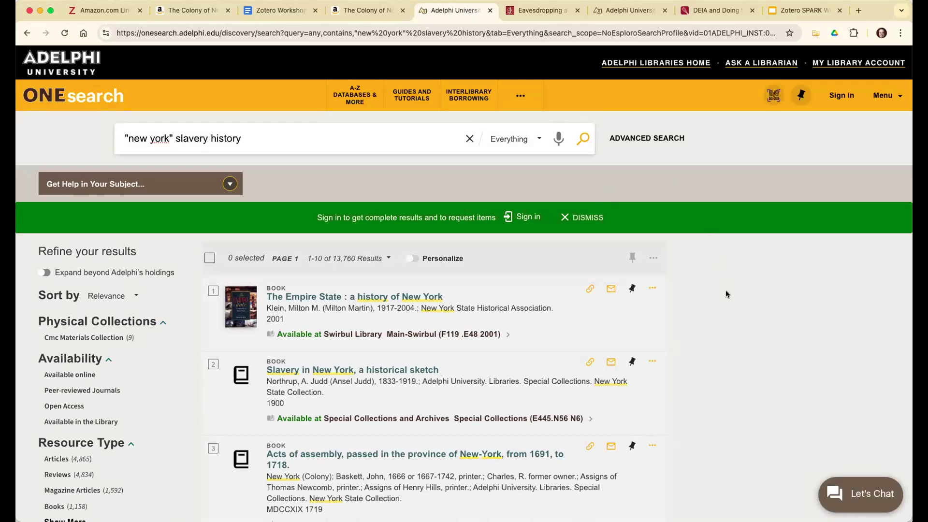
scroll(730, 306, down, 2)
scroll(729, 305, down, 4)
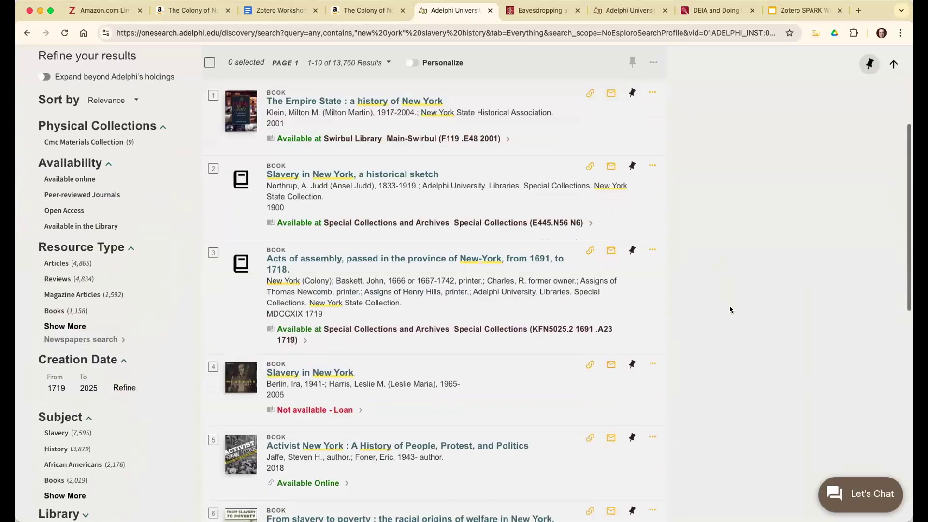
scroll(730, 305, up, 5)
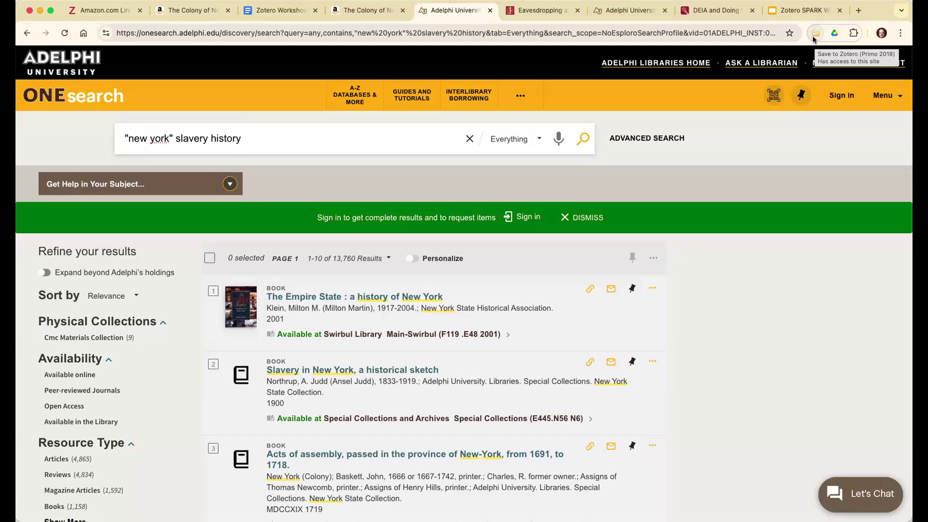
click(815, 33)
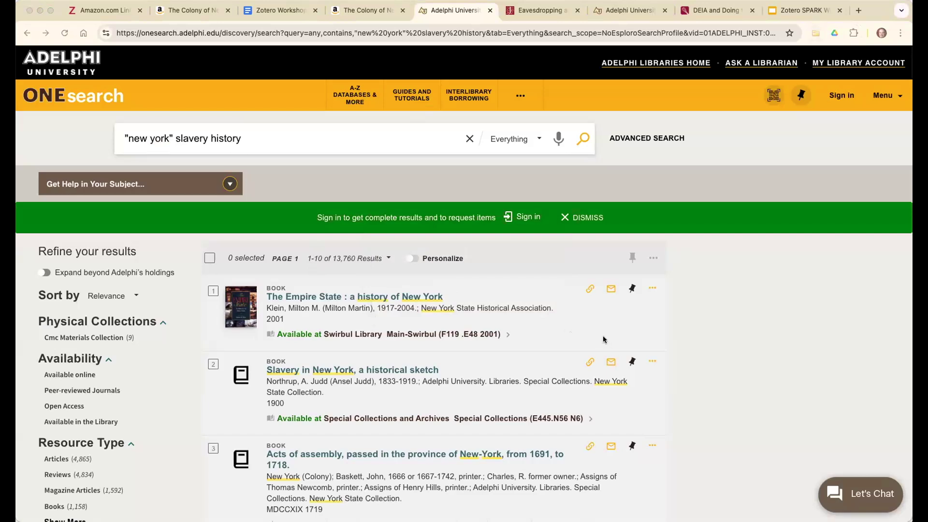
key(super+shift+s)
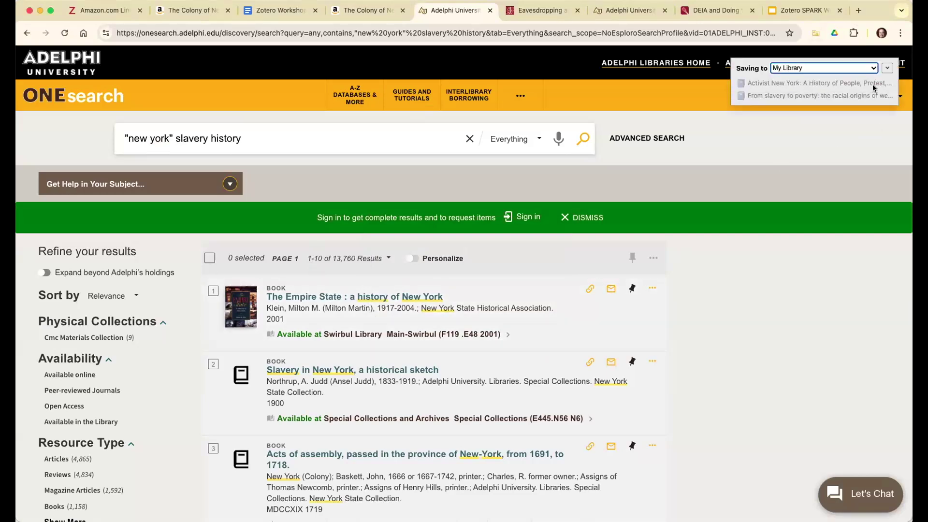
click(873, 71)
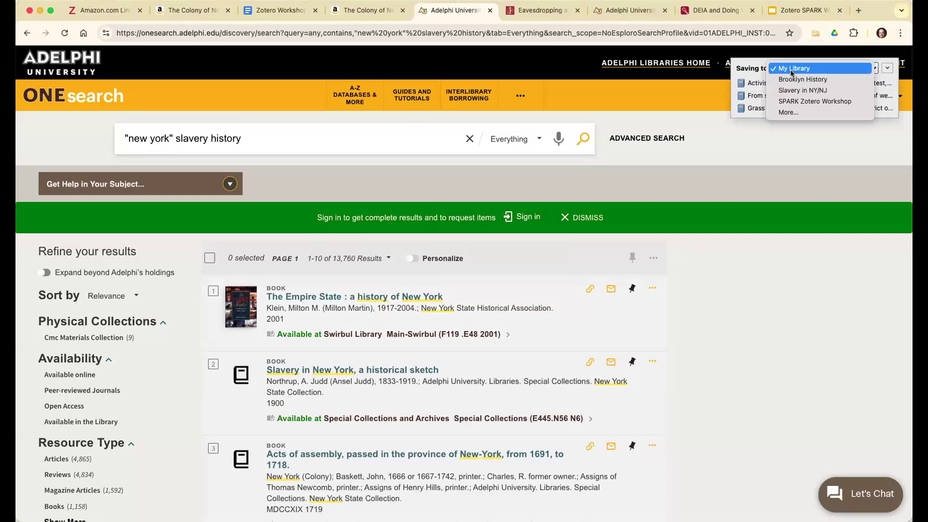
click(788, 102)
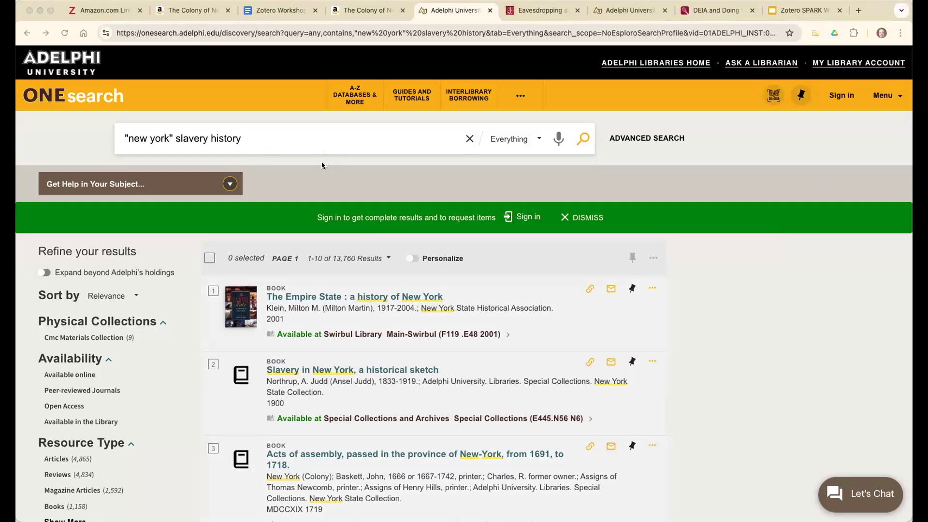
Step: Switch to Zotero, open the SPARK Zotero Workshop collection and view the details of the Grass roots reform book
click(105, 8)
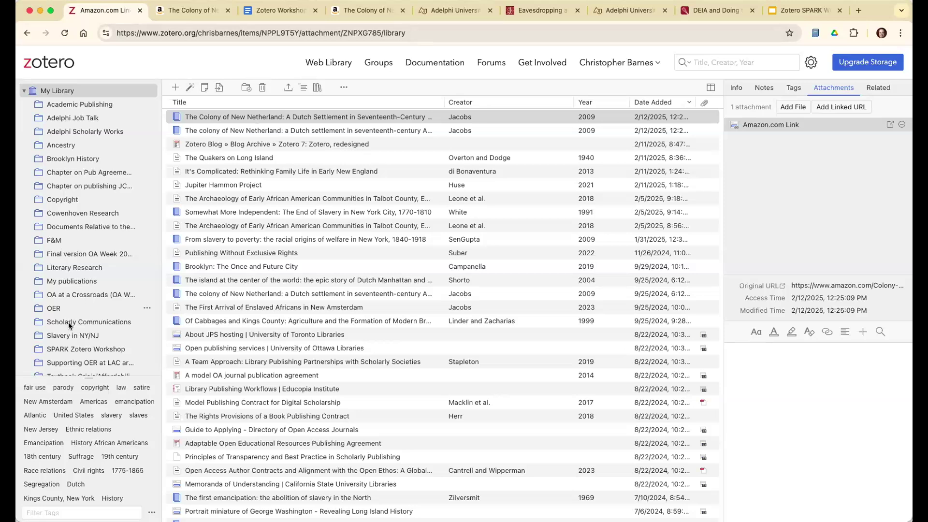
click(62, 347)
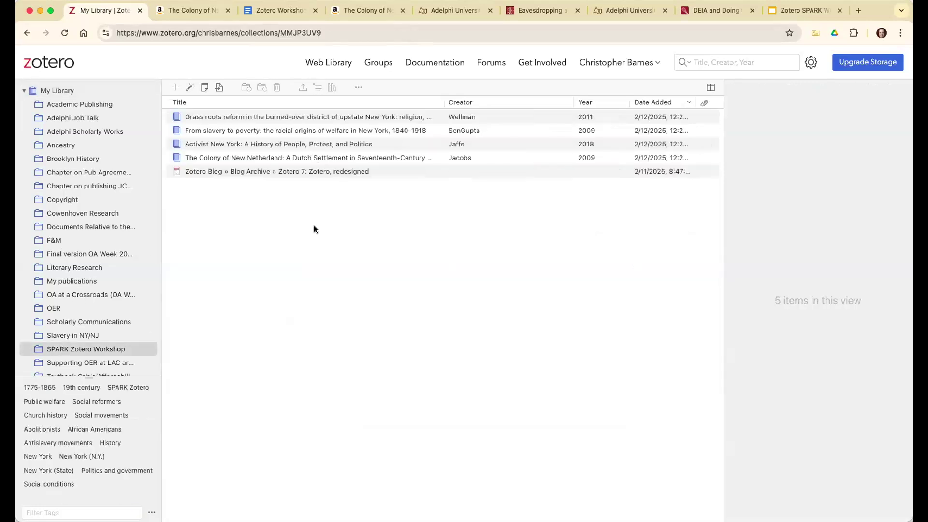
key(Down)
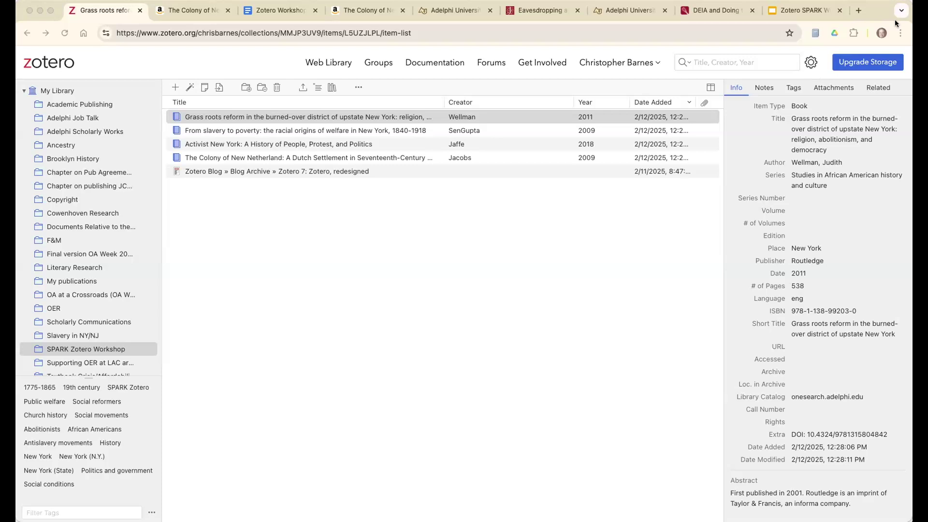
Step: Save the JSTOR article Eavesdropping at the Well to the SPARK Zotero Workshop collection
click(624, 13)
click(559, 7)
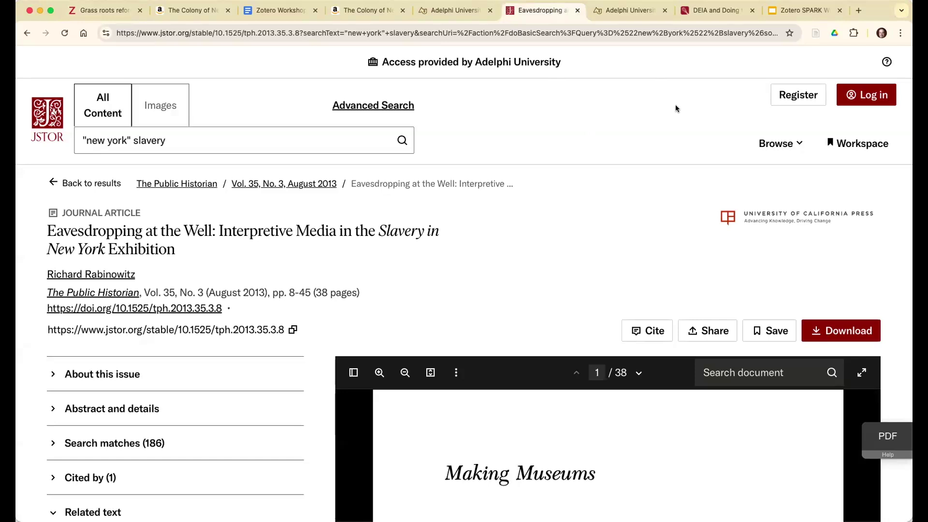
click(815, 34)
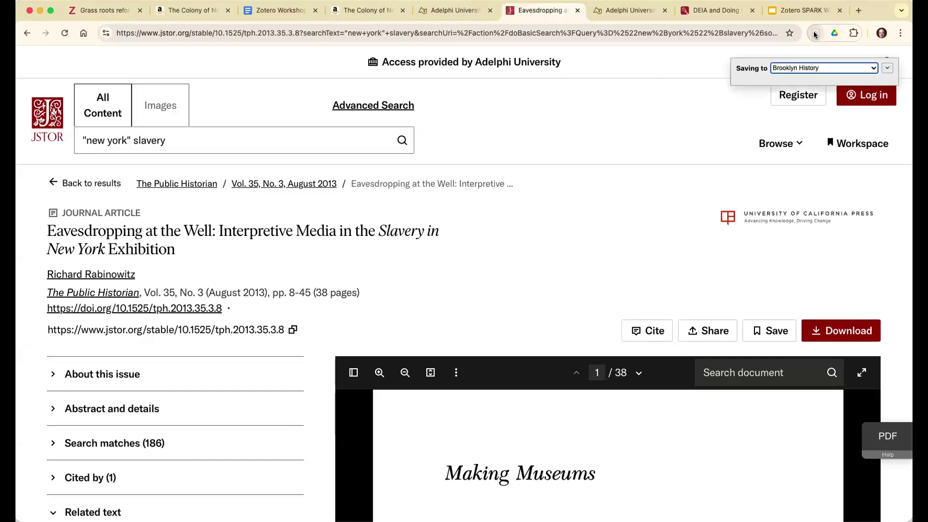
click(864, 73)
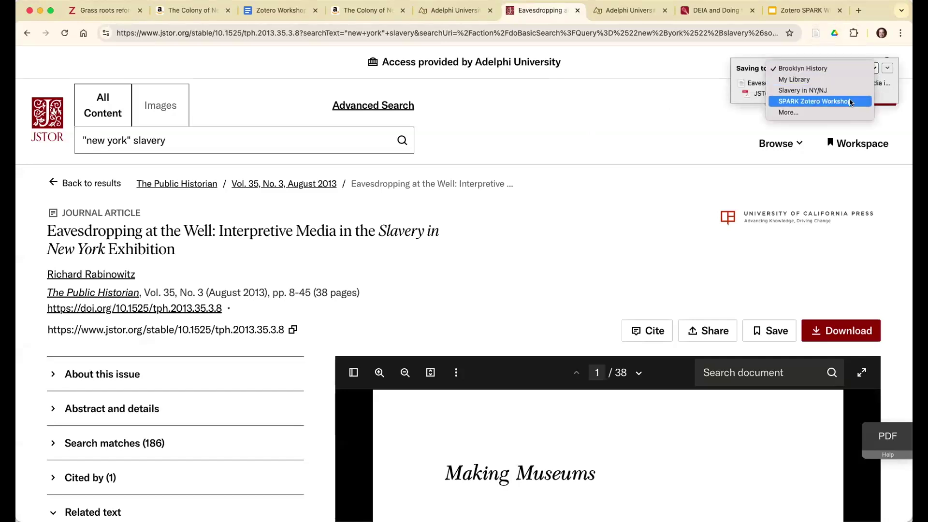
key(Return)
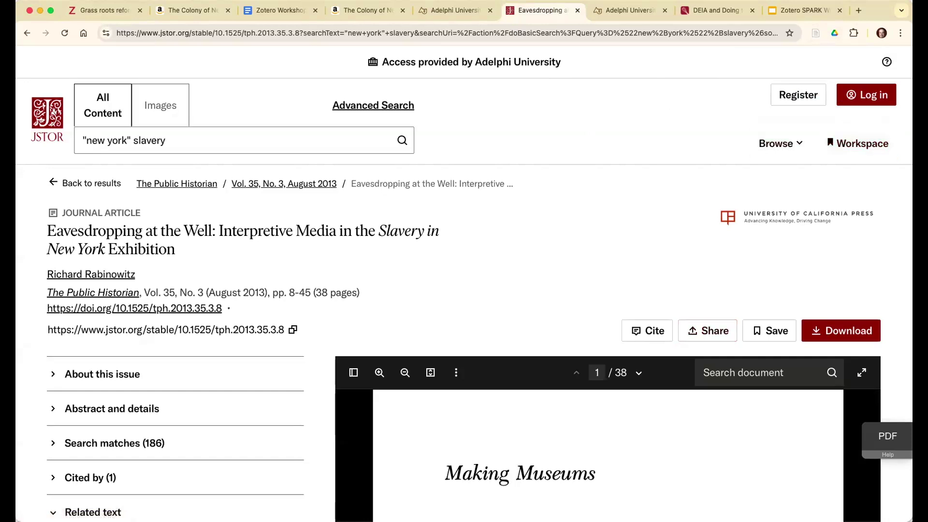
Step: Switch to the Zotero desktop app and look at the full-text PDF attached to the Eavesdropping at the Well record
key(super+Tab)
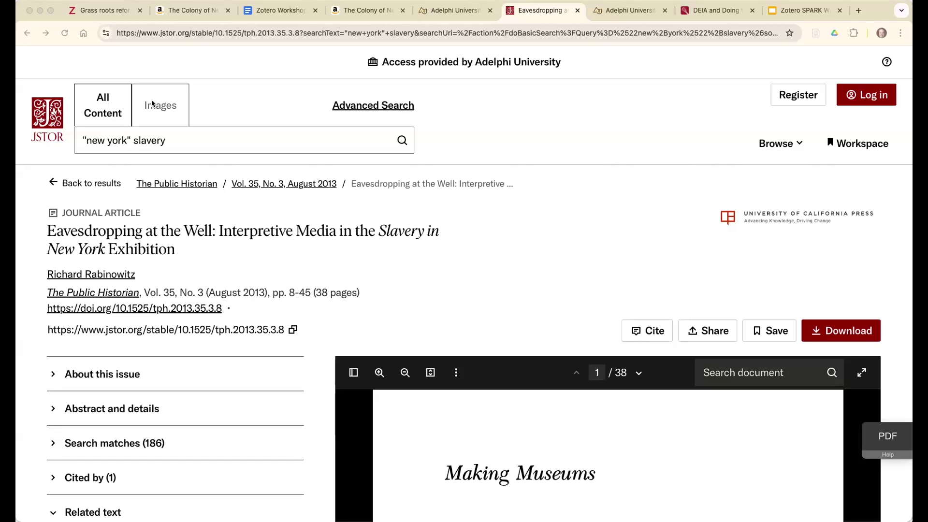
click(137, 65)
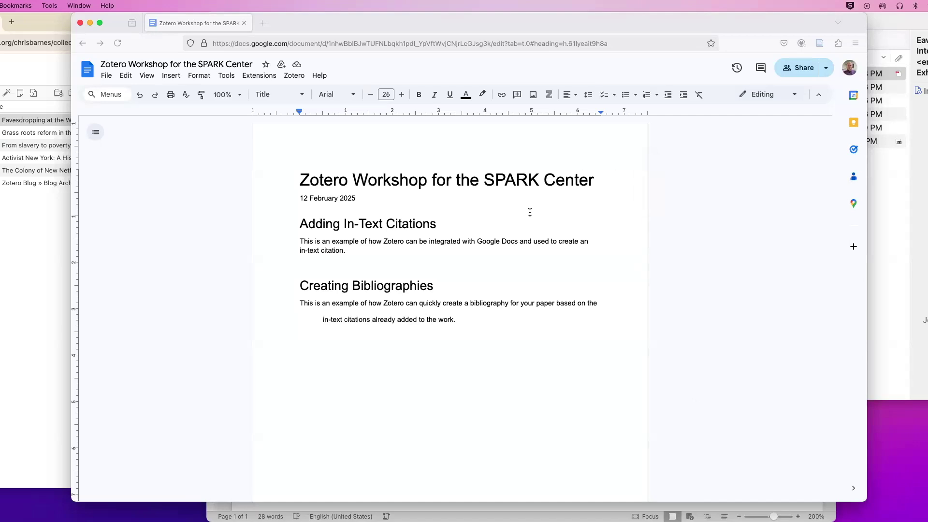
click(529, 229)
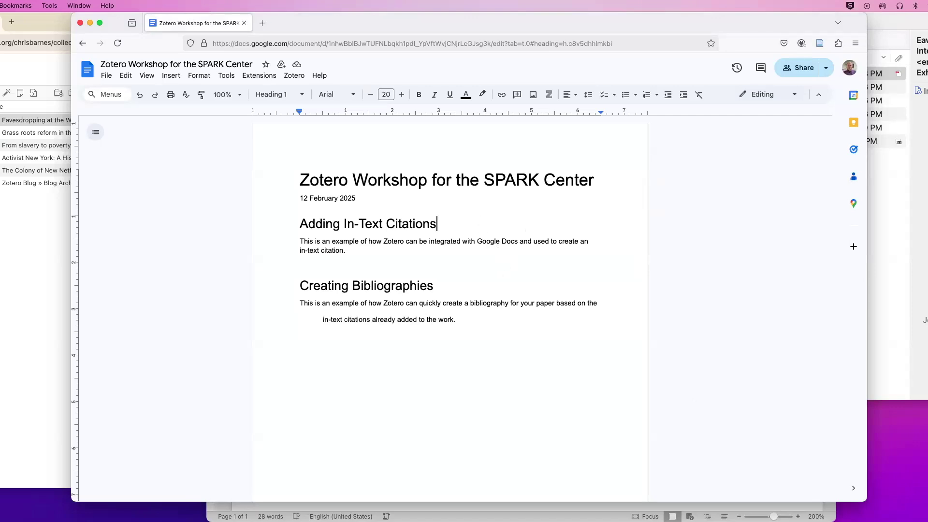
click(883, 203)
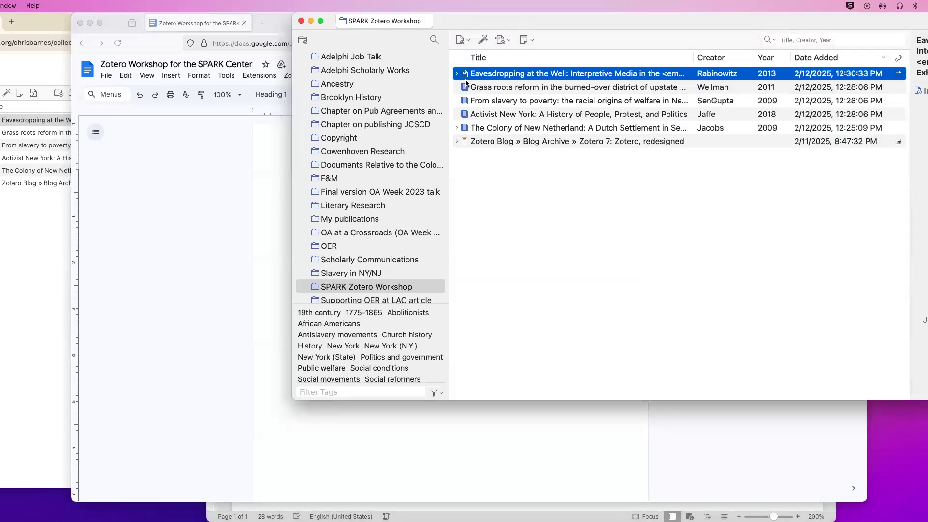
click(457, 75)
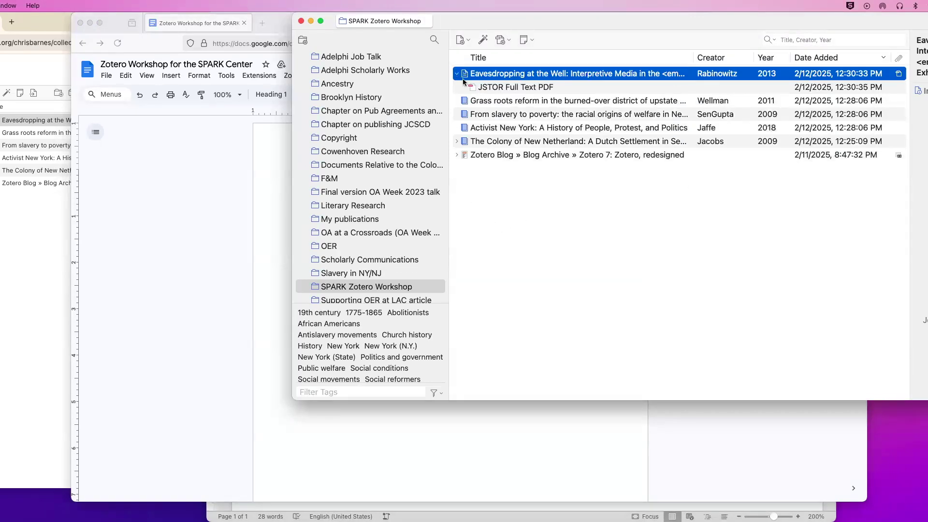
click(472, 88)
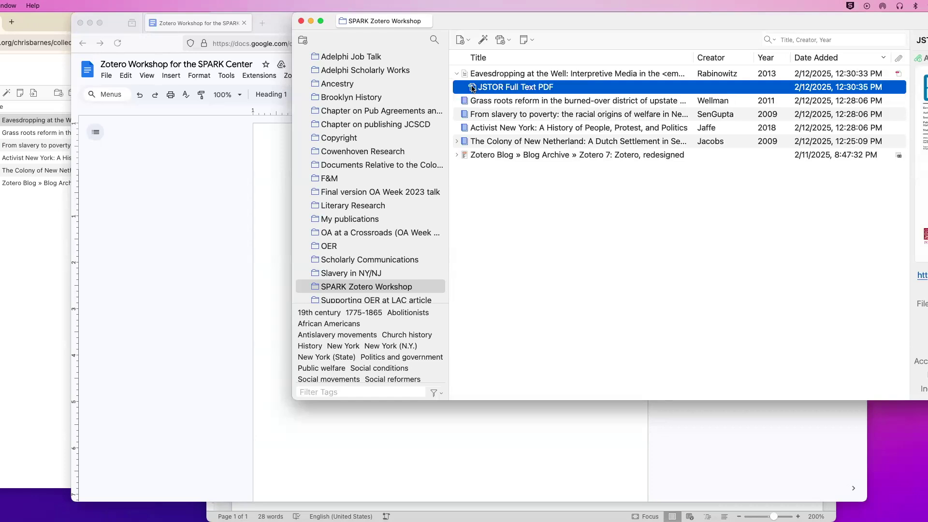
click(457, 74)
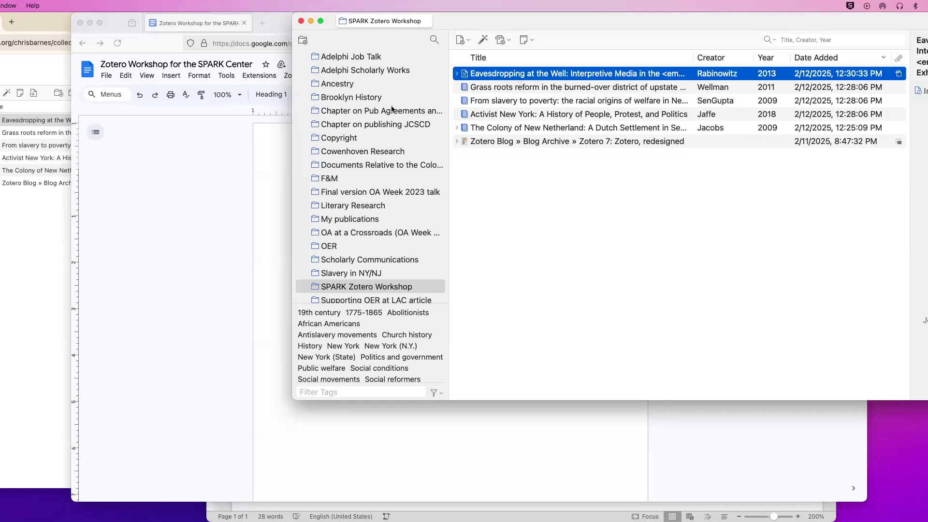
Step: Switch to the Zotero Workshop for the SPARK Center document in Google Docs and set its zoom to 125%
click(261, 161)
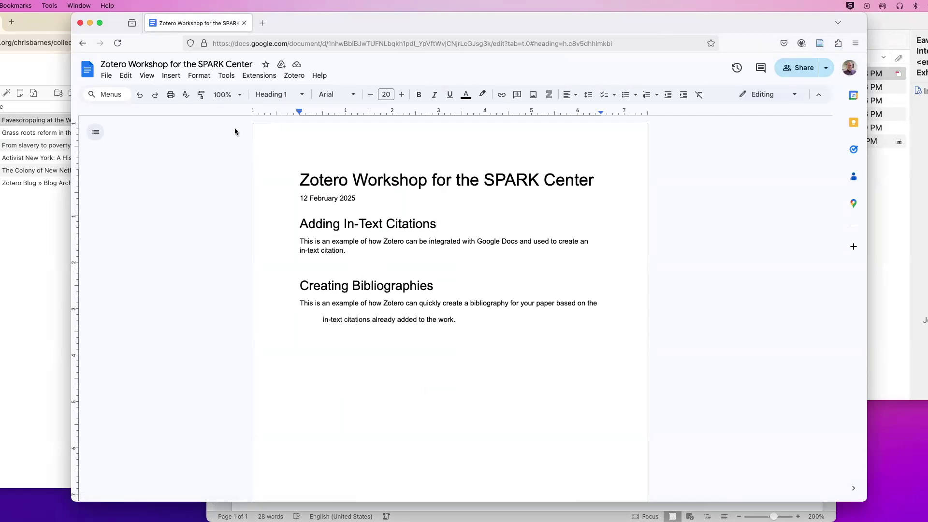
click(238, 95)
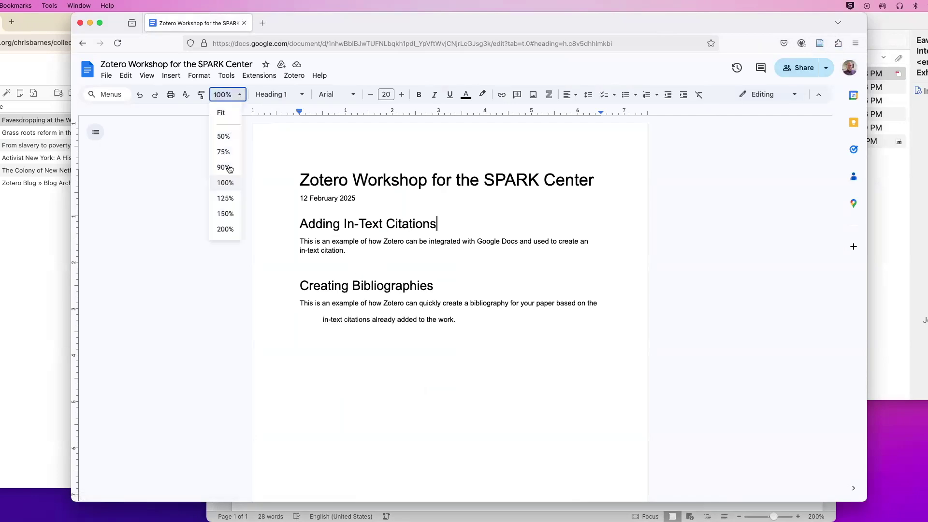
click(230, 200)
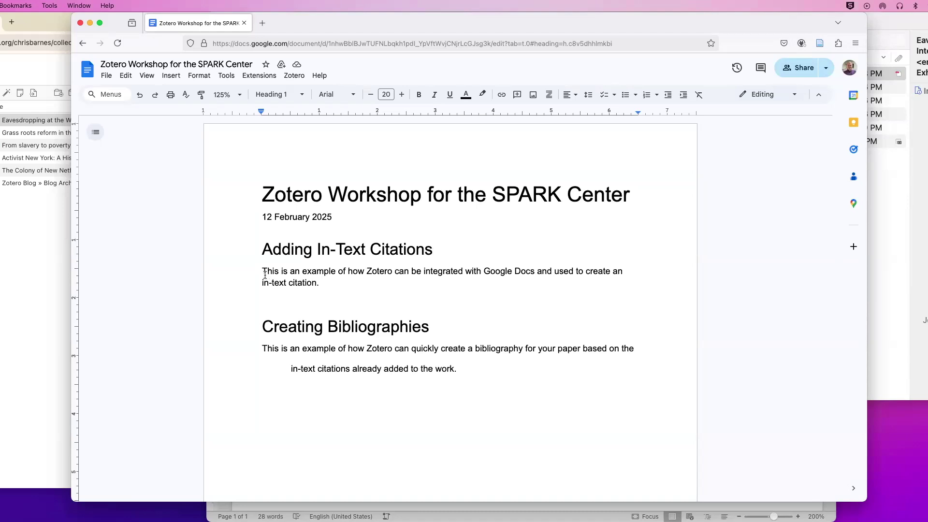
Step: Start a Zotero citation before the period after "in-text citation" and add Brooklyn: The Once and Future City as its first source
click(320, 285)
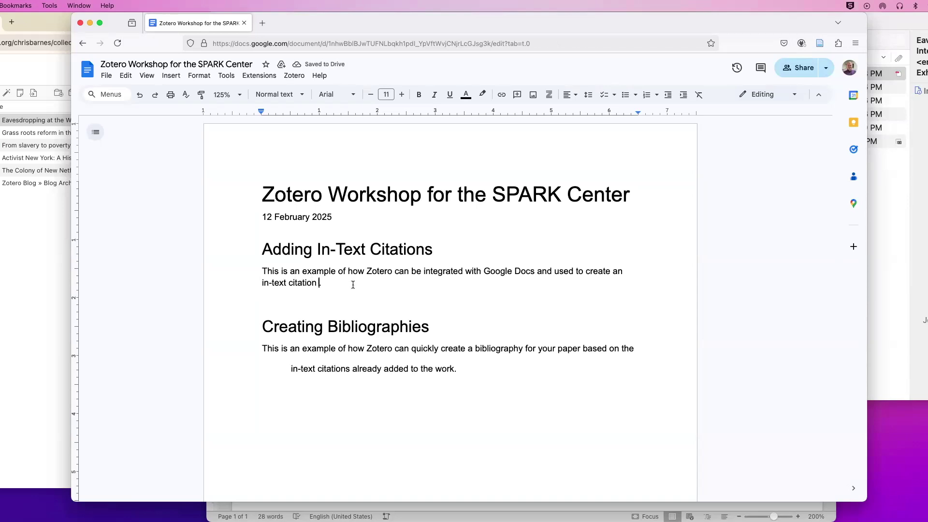
click(295, 76)
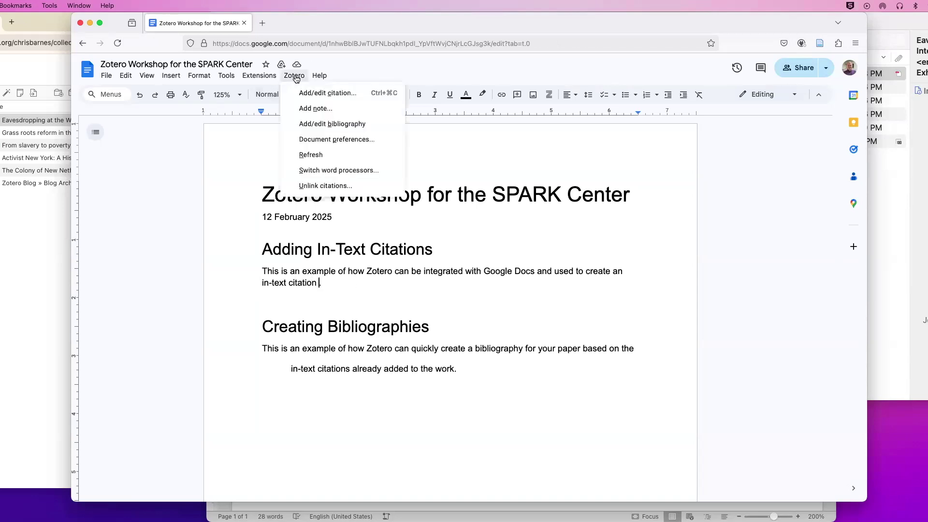
click(300, 93)
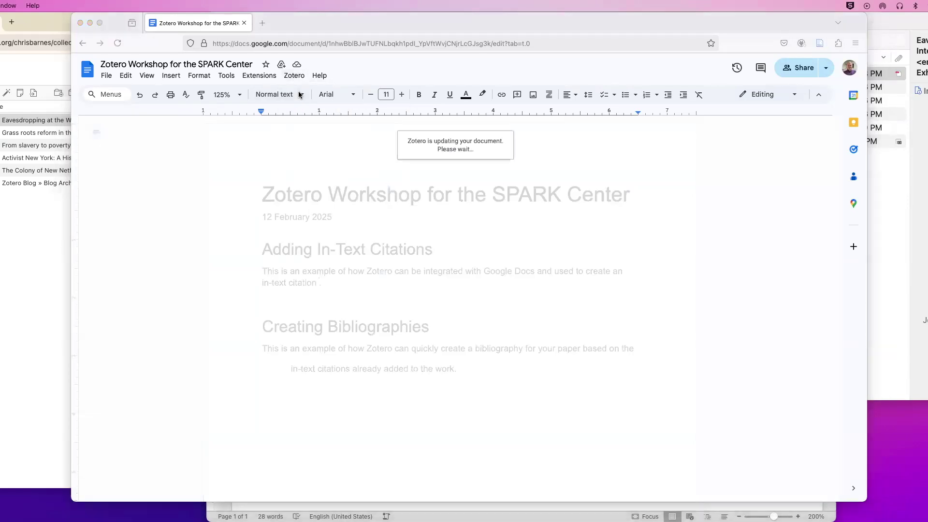
click(256, 195)
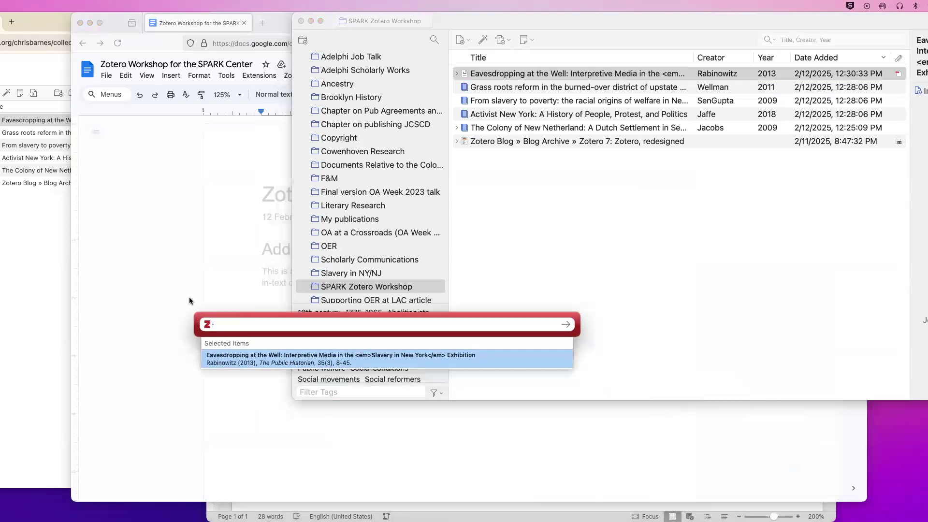
drag(194, 290, 219, 114)
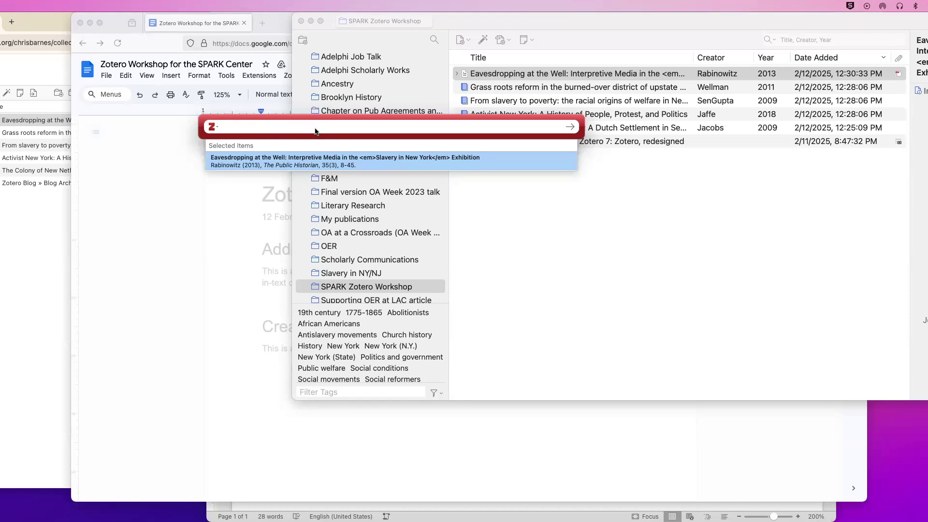
text(campanella)
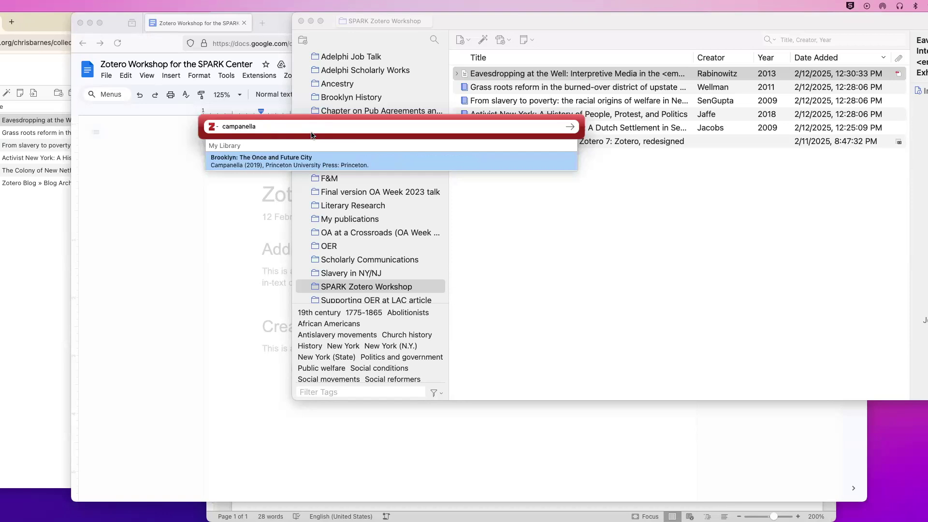
click(295, 165)
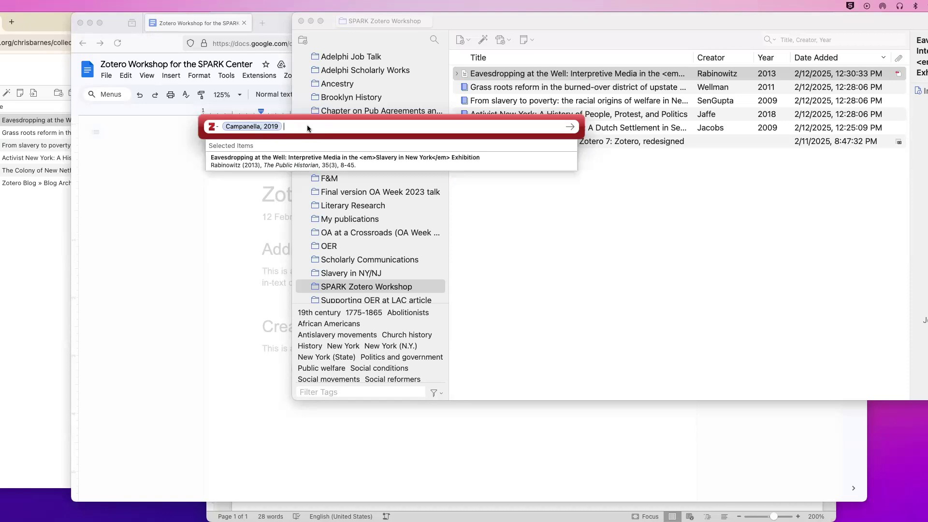
Step: Add the 2009 book The colony of New Netherland and the article Eavesdropping at the Well to the citation, and insert it
text(jaap)
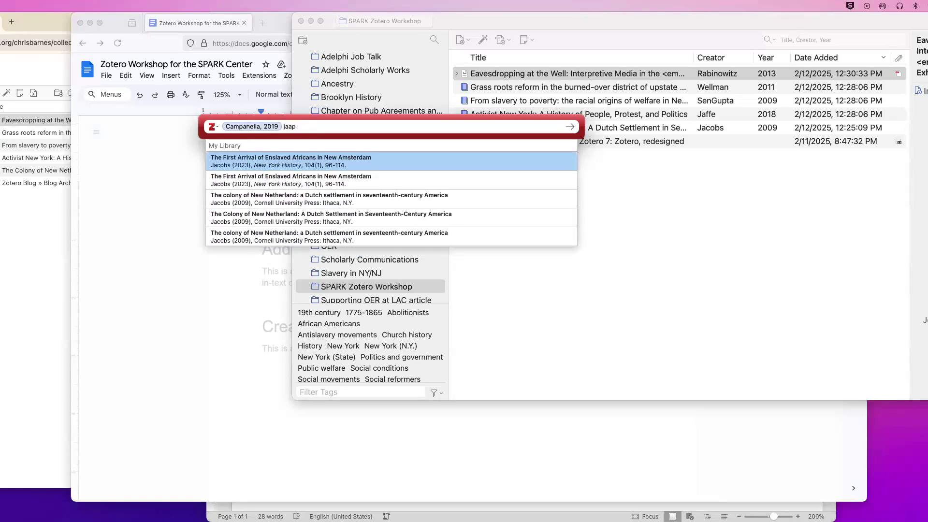
click(300, 202)
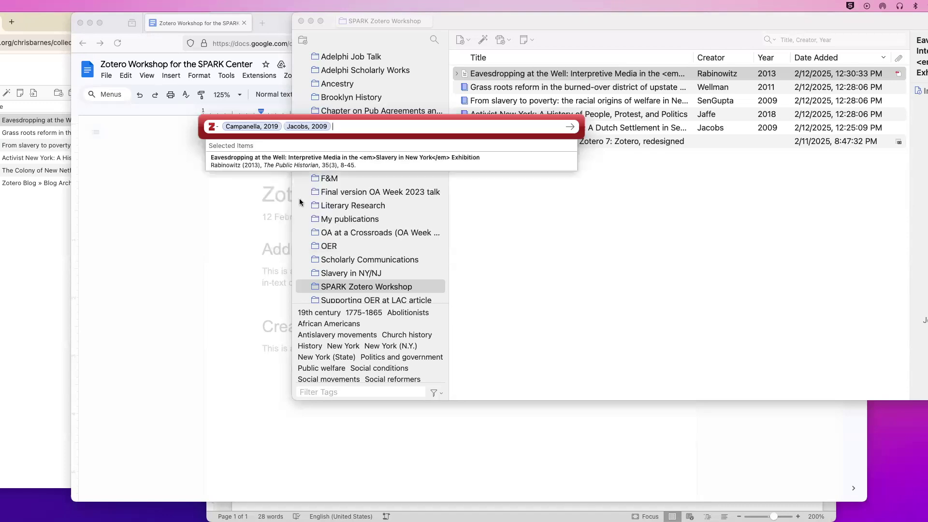
click(266, 161)
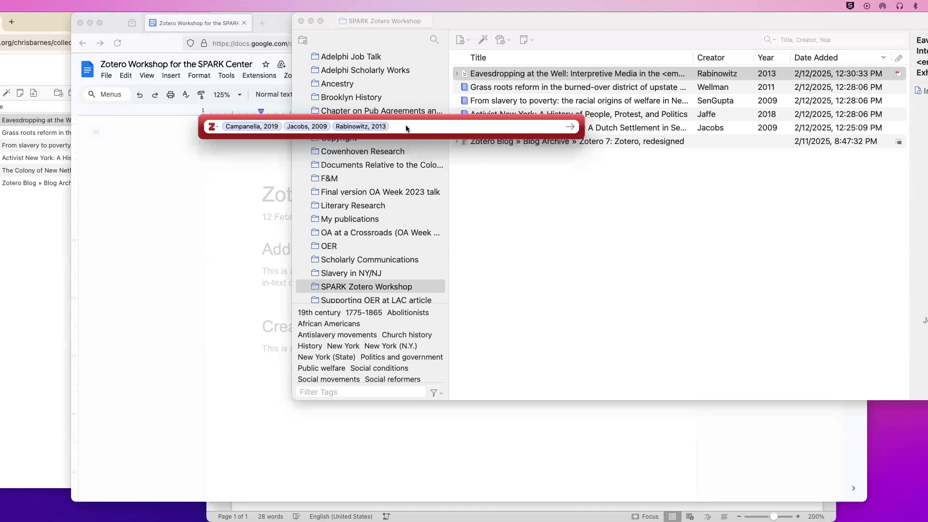
key(Return)
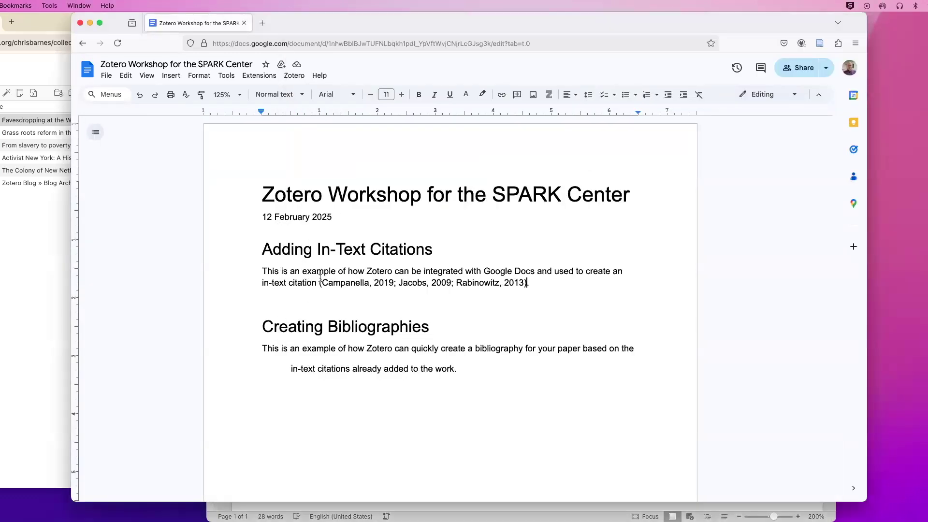
Step: Insert the Zotero bibliography on a new line below the Creating Bibliographies paragraph
click(539, 283)
scroll(462, 292, down, 1)
click(429, 355)
key(Return)
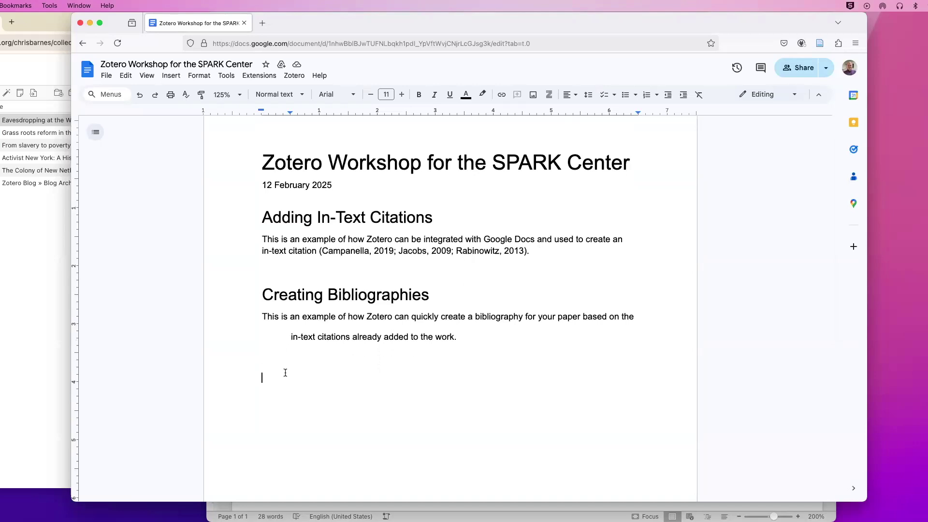
click(296, 76)
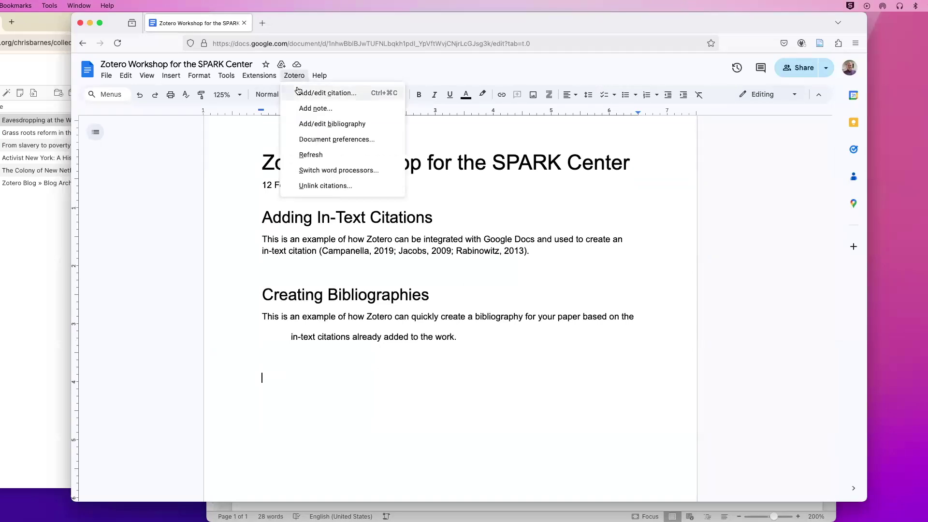
click(304, 125)
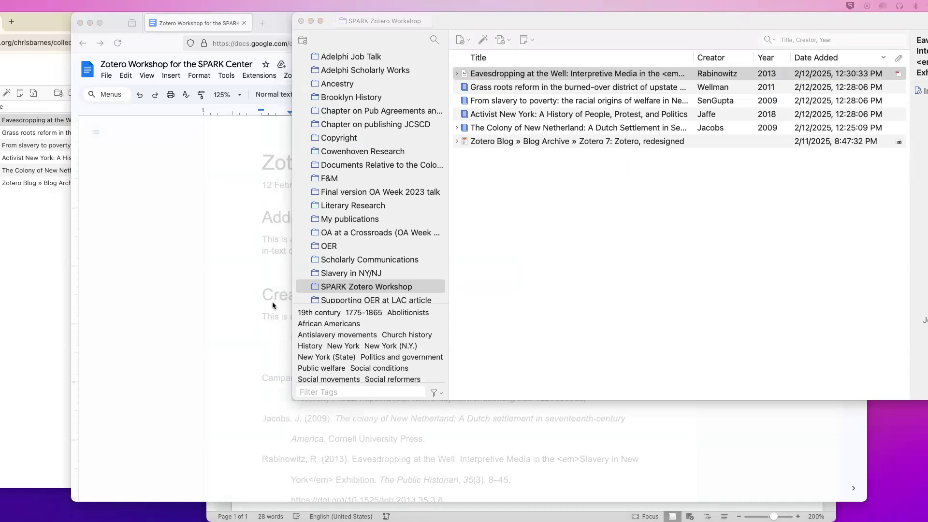
key(super+h)
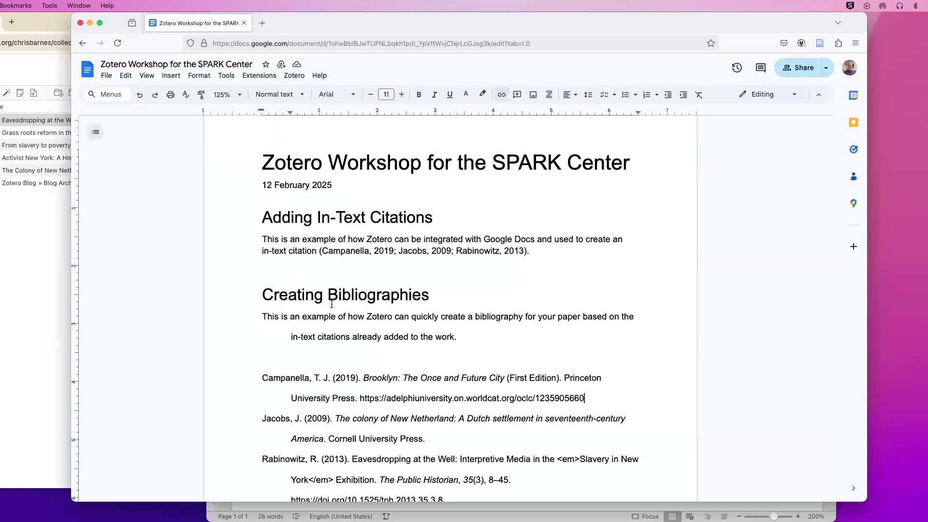
Step: Review the bibliography entries alongside the in-text citation they are based on
scroll(332, 304, down, 5)
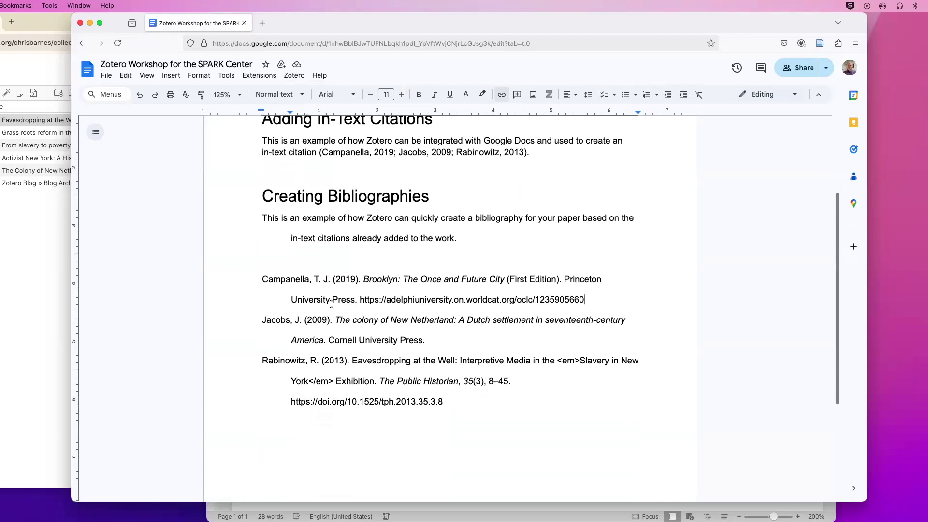
scroll(332, 305, down, 1)
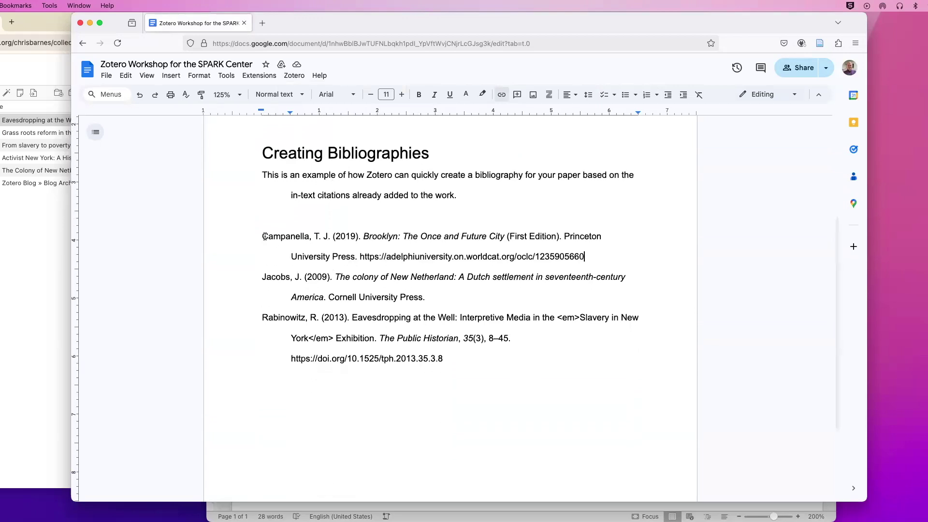
scroll(263, 254, up, 2)
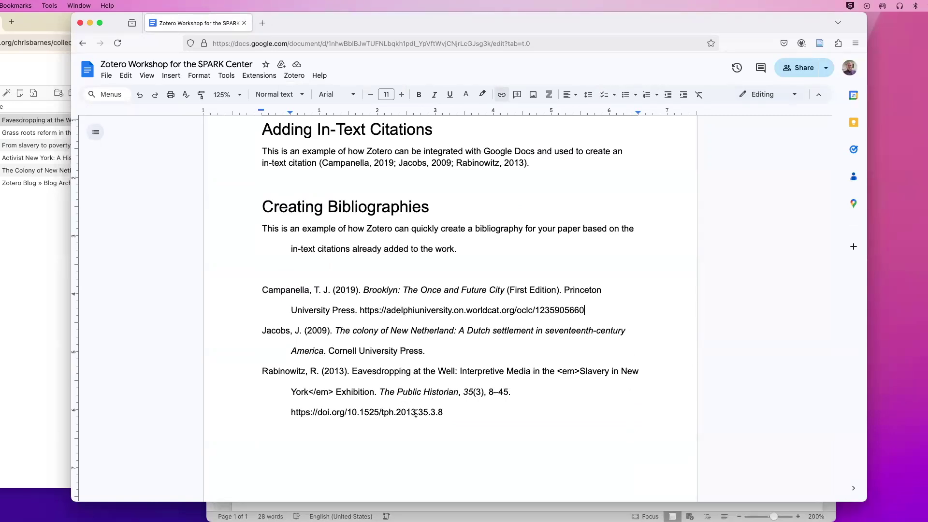
scroll(416, 412, up, 1)
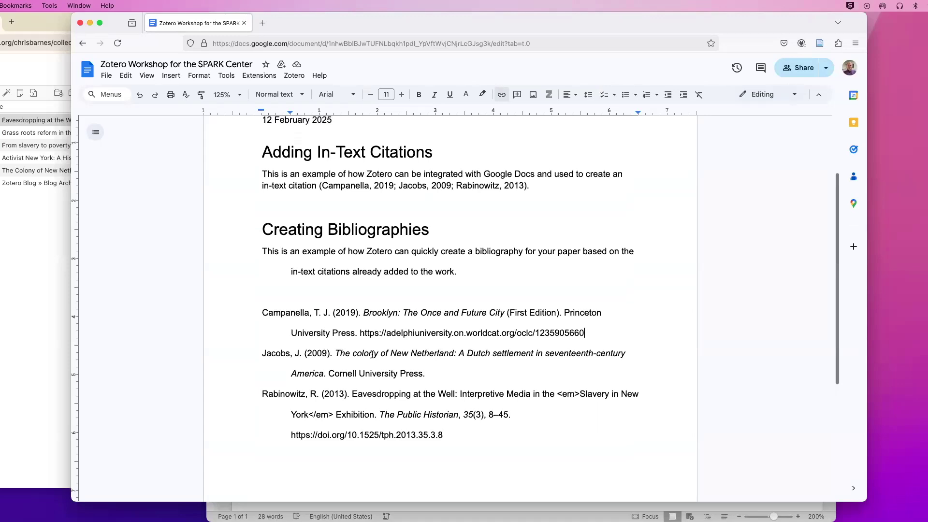
scroll(372, 355, up, 3)
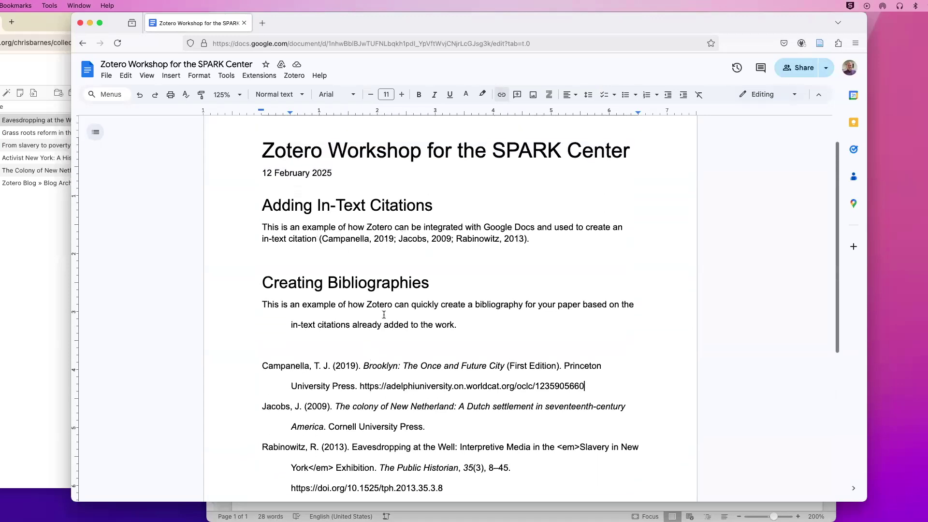
scroll(389, 324, down, 2)
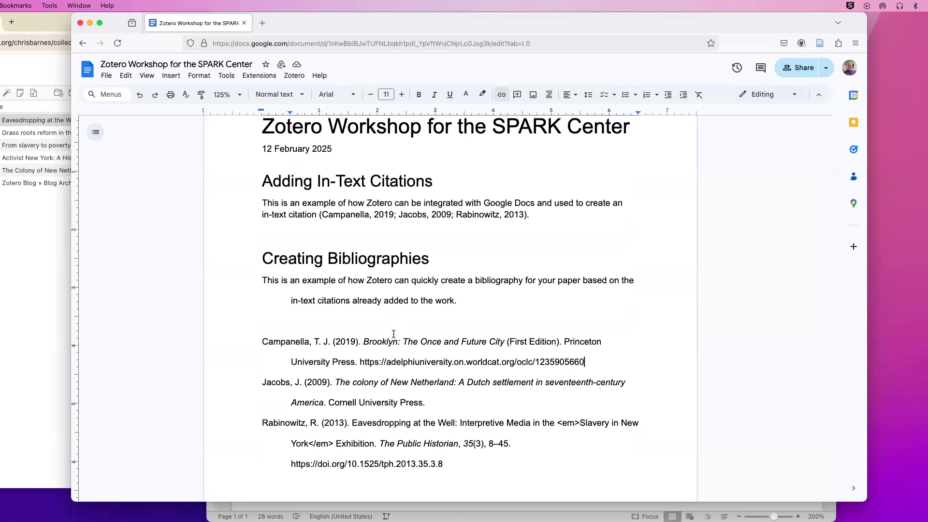
Step: Open the in-text citation under Adding In-Text Citations for editing with Zotero and check the citation bar's options
click(377, 214)
click(375, 230)
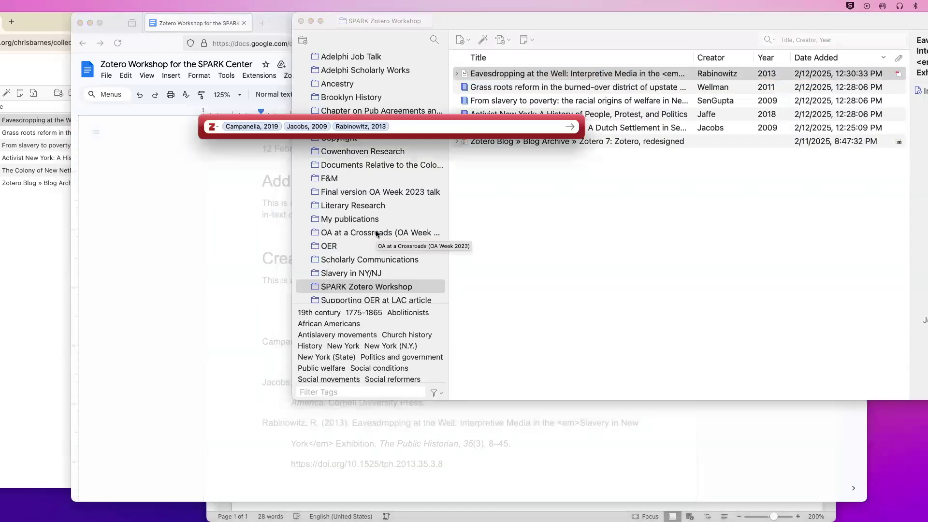
click(214, 128)
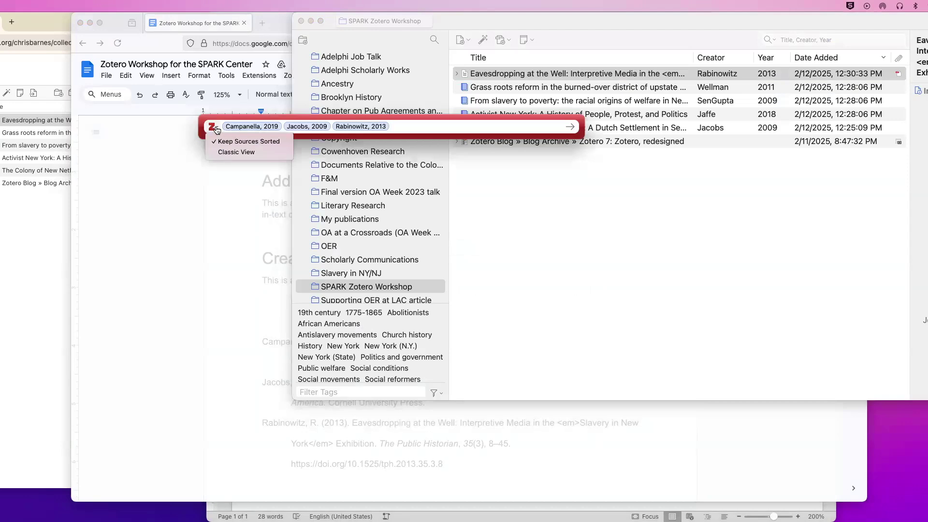
click(216, 129)
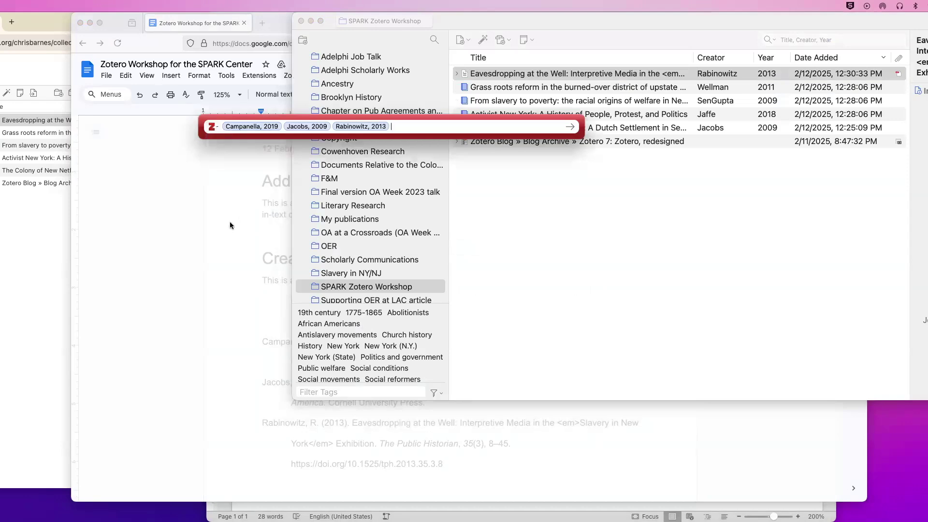
key(Return)
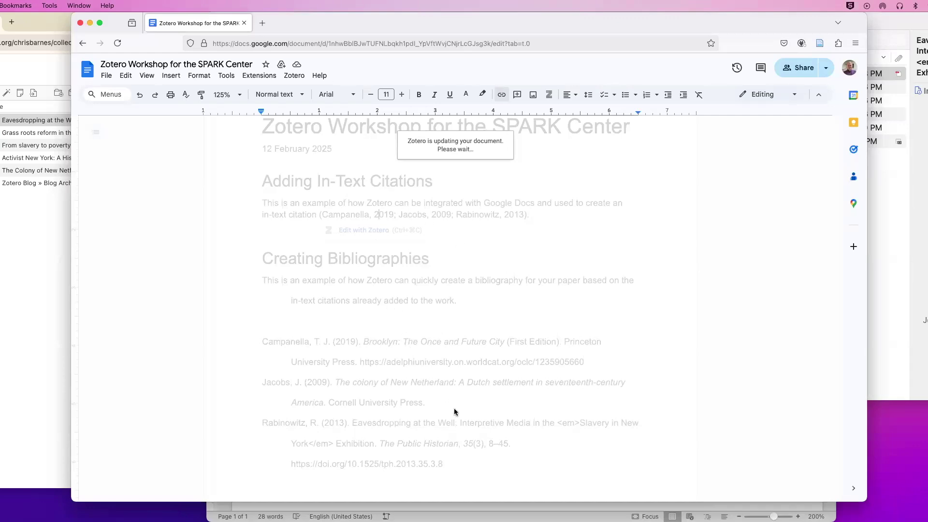
Step: Switch to the Word document Zotero SPARK Workshop, add a space before the period after "type", and bring up the Zotero commands
click(480, 506)
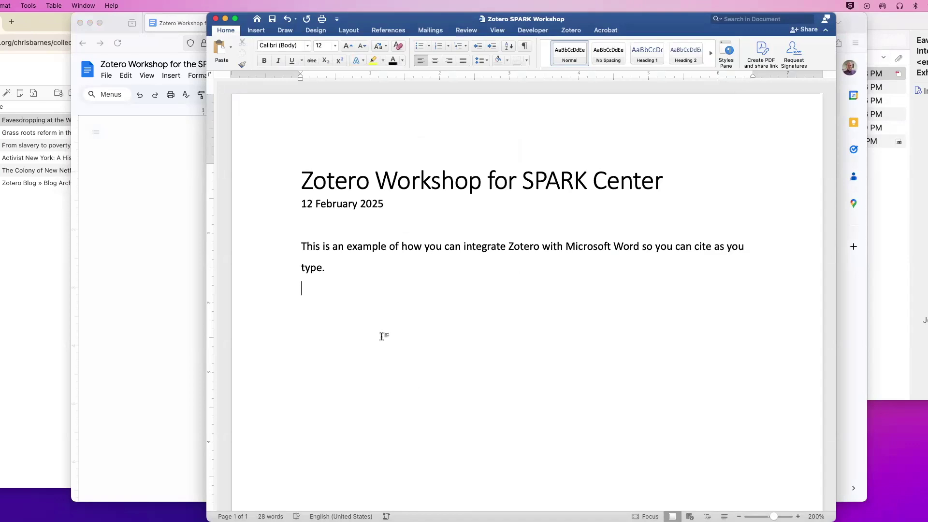
click(320, 269)
click(572, 31)
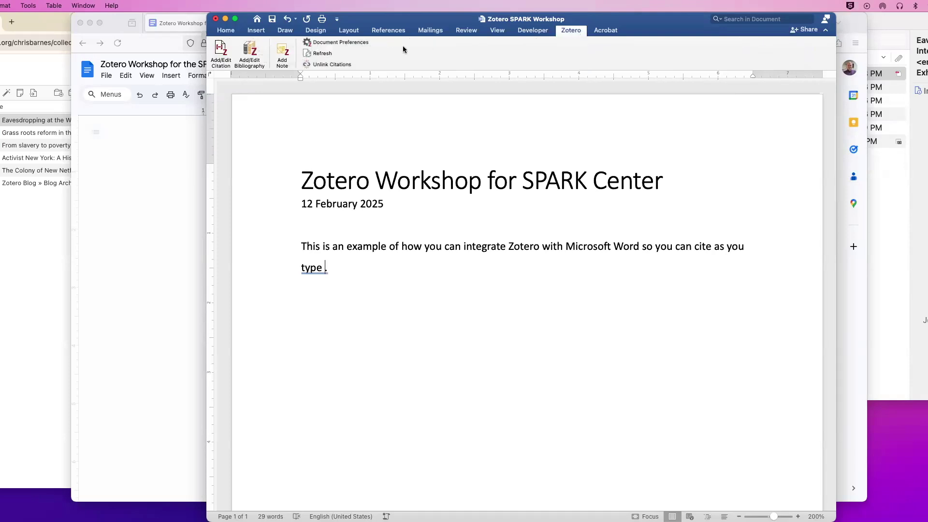
Step: Bring up the Zotero citation bar, add the 2004 book The island at the center of the world, and confirm the citation
click(220, 54)
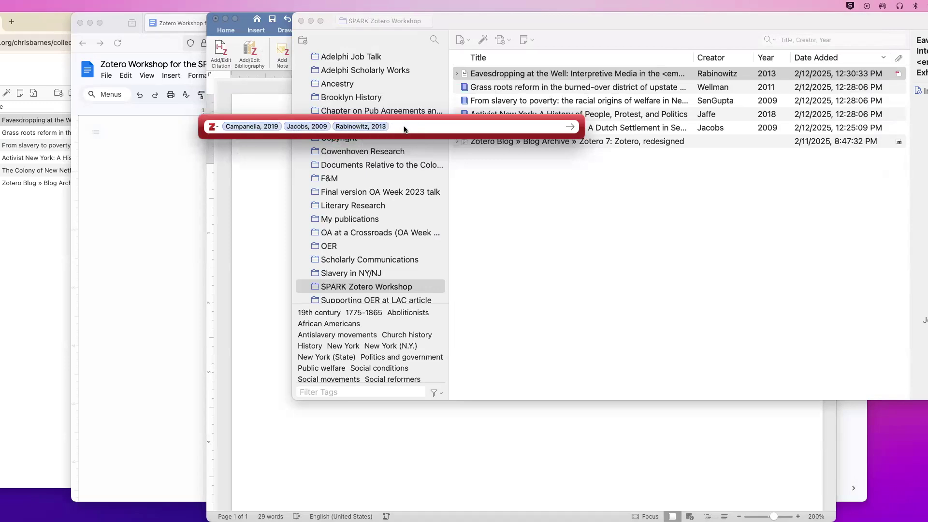
text(shorto)
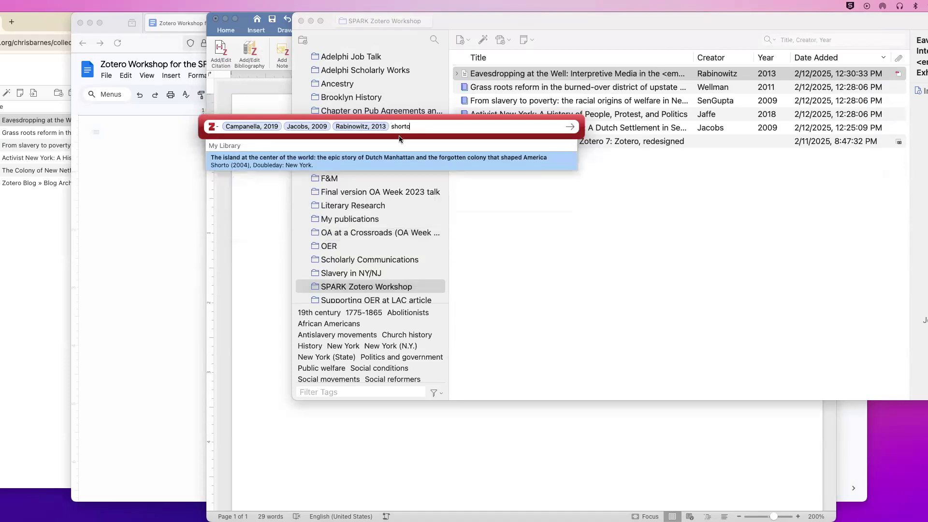
click(366, 165)
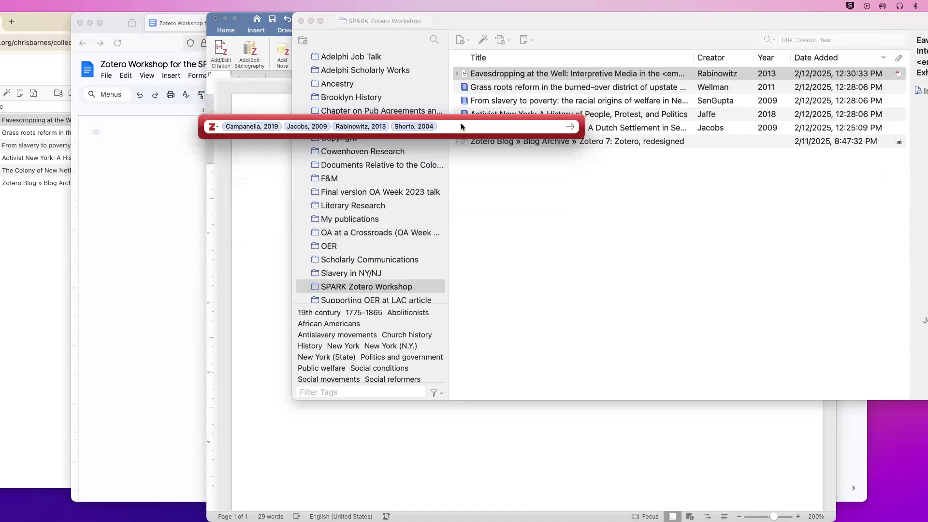
key(Return)
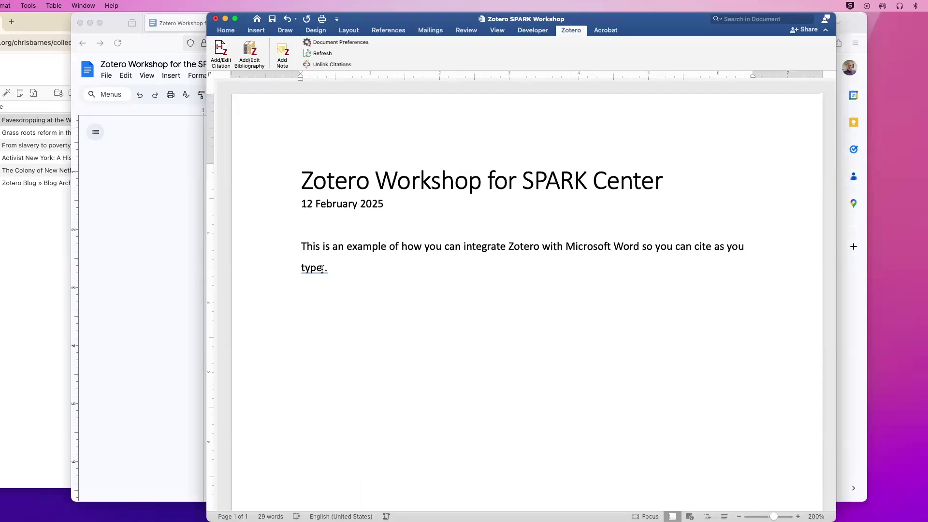
Step: Switch to the Google Docs document and compare the sources in its in-text citation with the bibliography entries
click(169, 221)
scroll(310, 258, down, 6)
scroll(310, 258, up, 5)
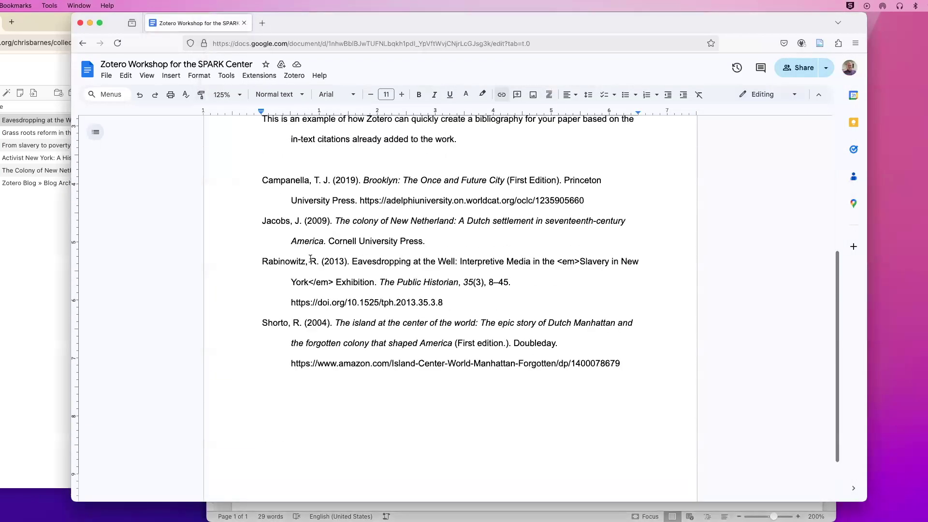
scroll(311, 258, up, 1)
scroll(310, 258, down, 3)
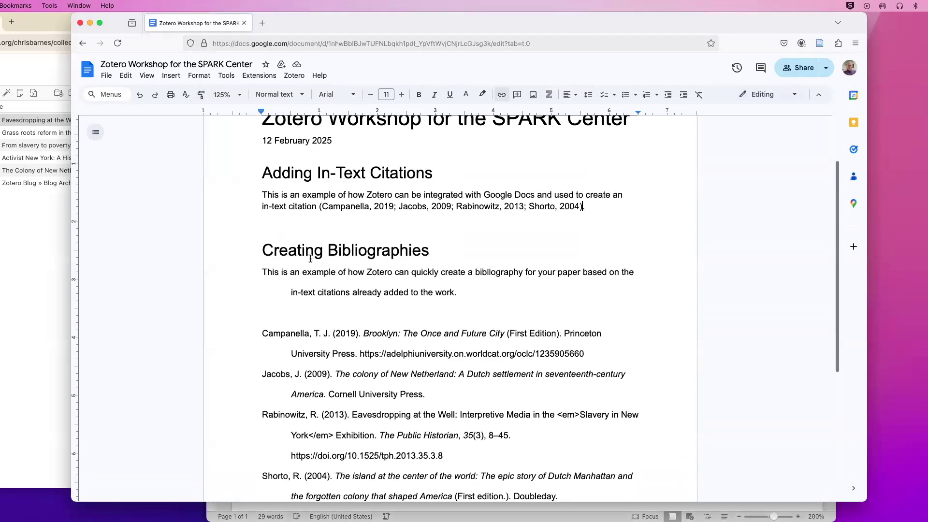
scroll(310, 259, down, 1)
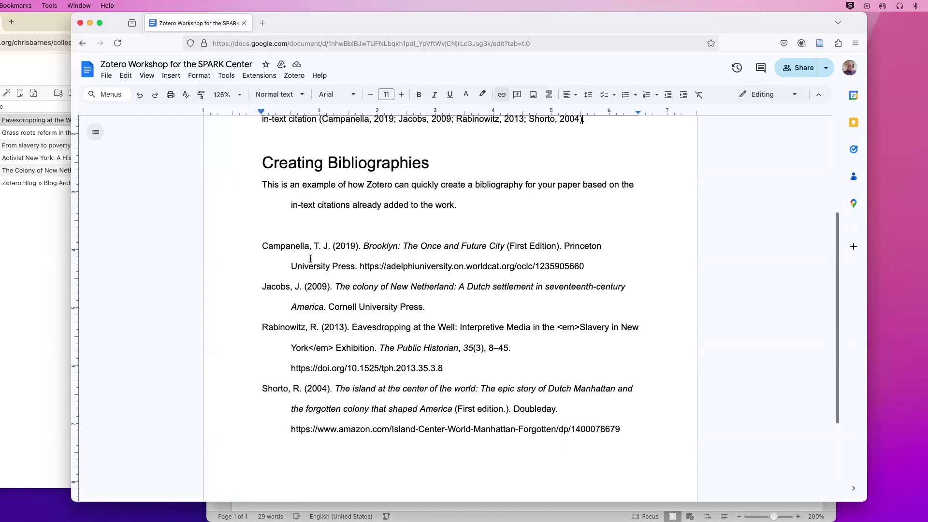
scroll(319, 276, down, 2)
click(334, 353)
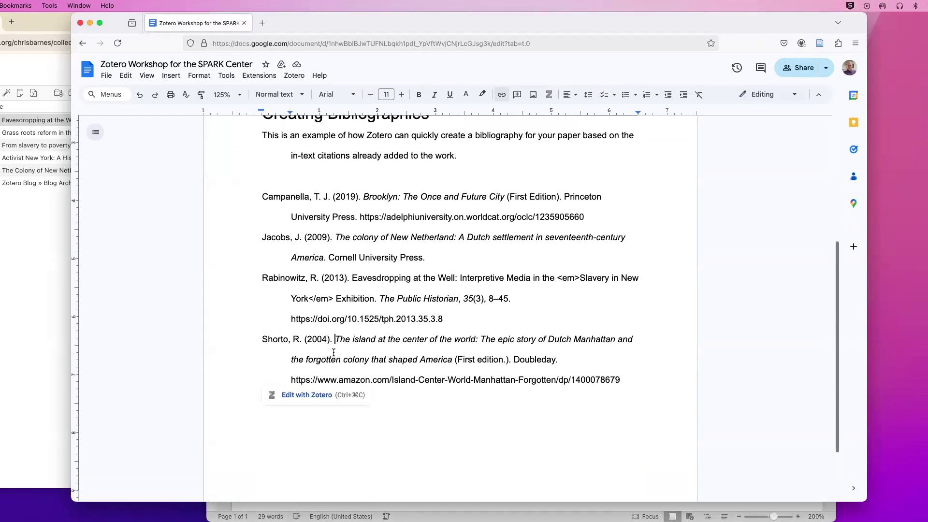
scroll(334, 351, up, 1)
scroll(334, 351, up, 3)
click(332, 181)
scroll(342, 223, up, 1)
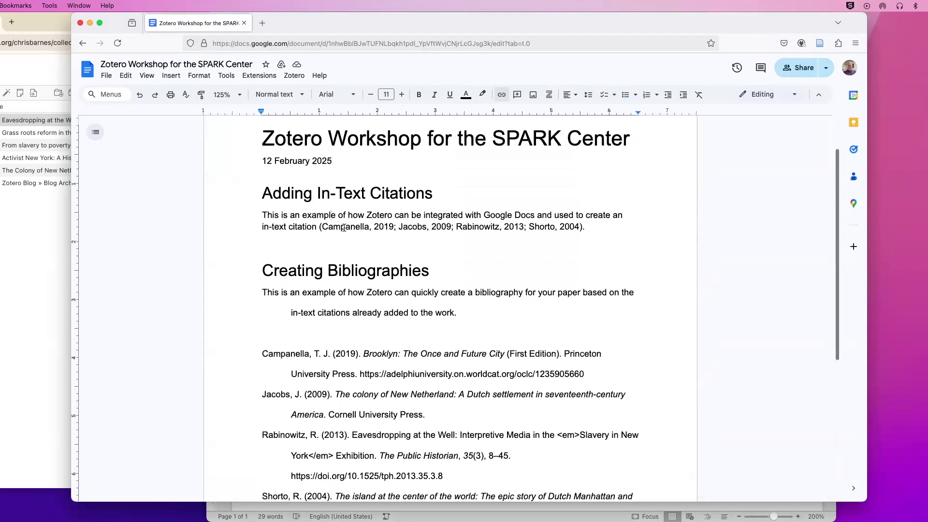
scroll(344, 228, up, 3)
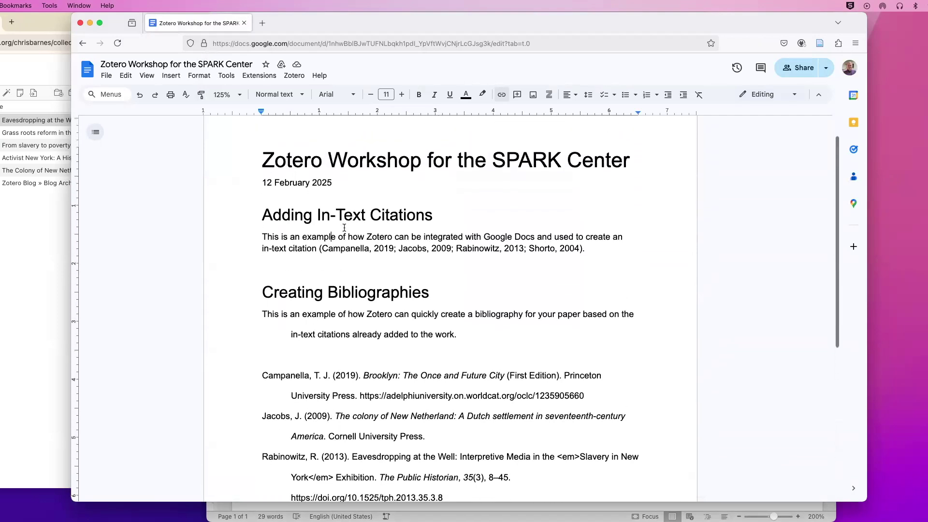
scroll(344, 228, up, 1)
Step: Return to the Word document, start a Zotero citation before the period after "type", and add The island at the center of the world
click(344, 227)
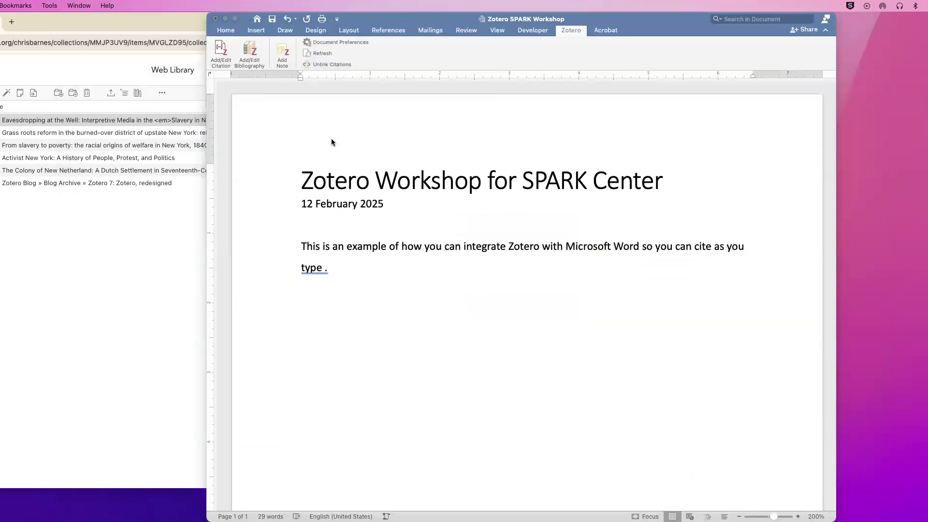
click(332, 142)
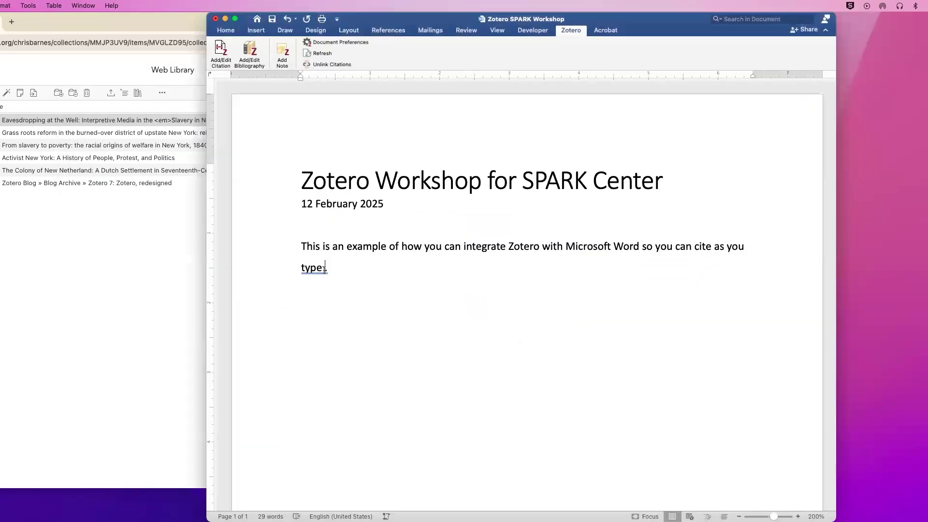
click(361, 288)
click(223, 53)
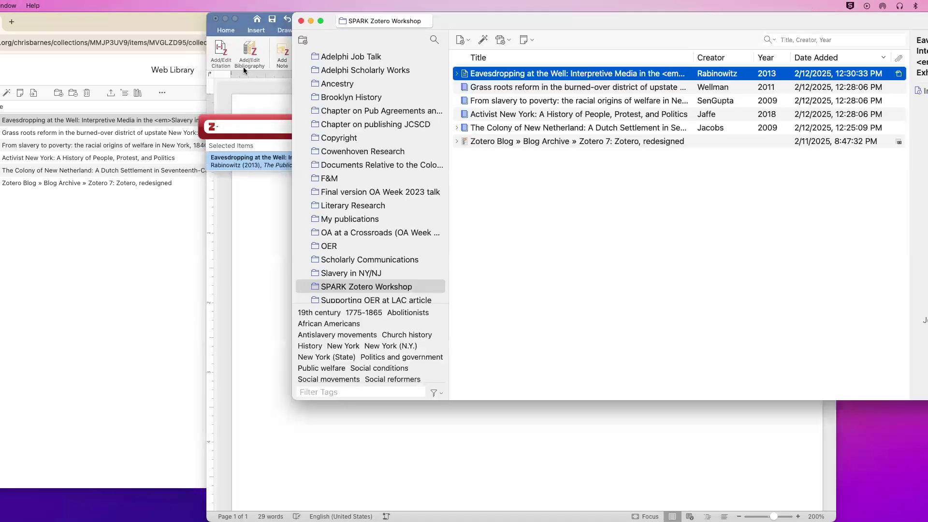
click(277, 128)
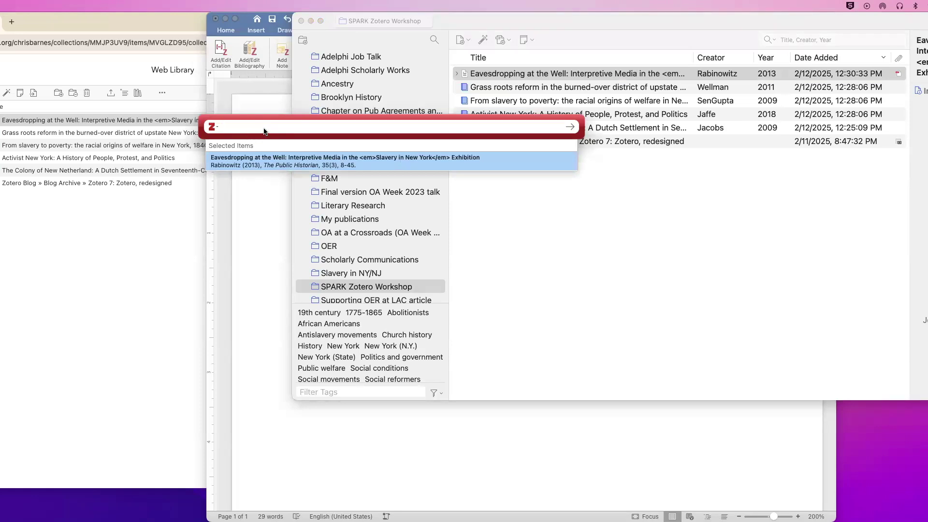
text(Shorto)
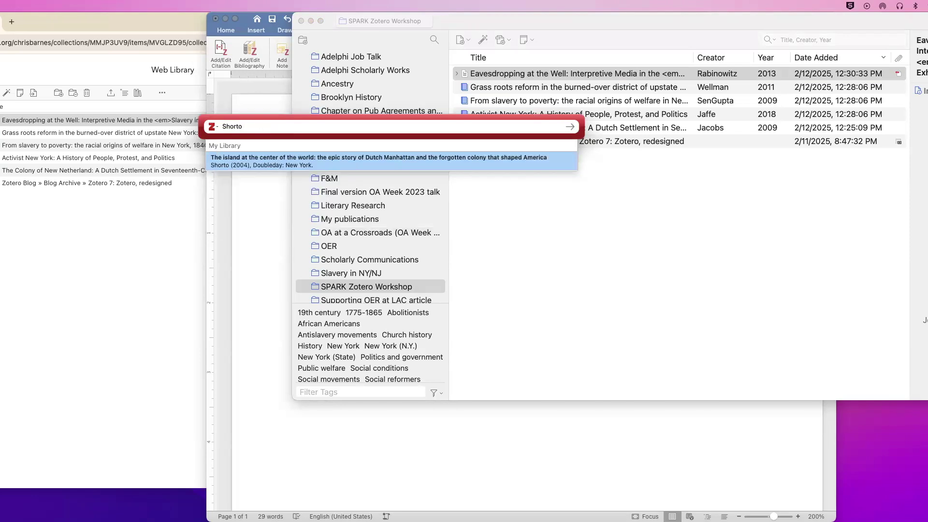
click(260, 162)
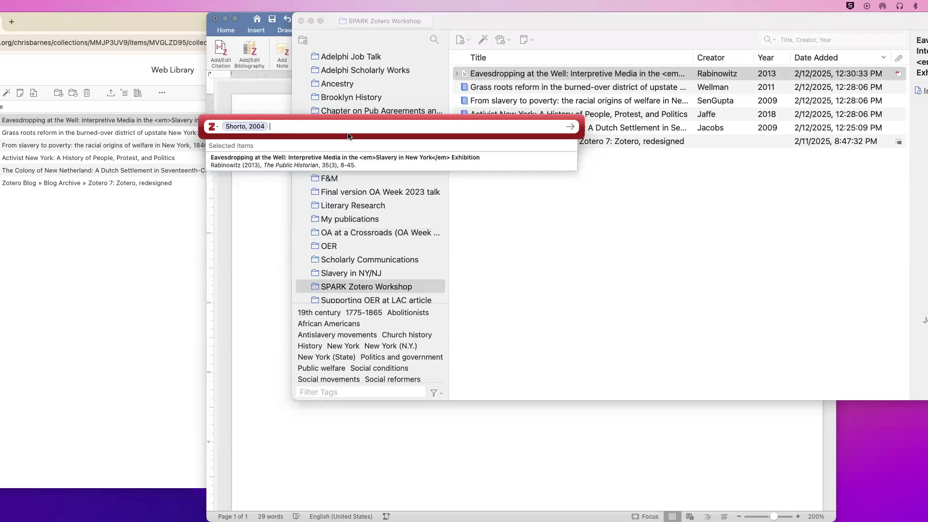
Step: Add The colony of New Netherland (2009), Brooklyn: The Once and Future City and Eavesdropping at the Well to the citation, and insert it
text(jaap)
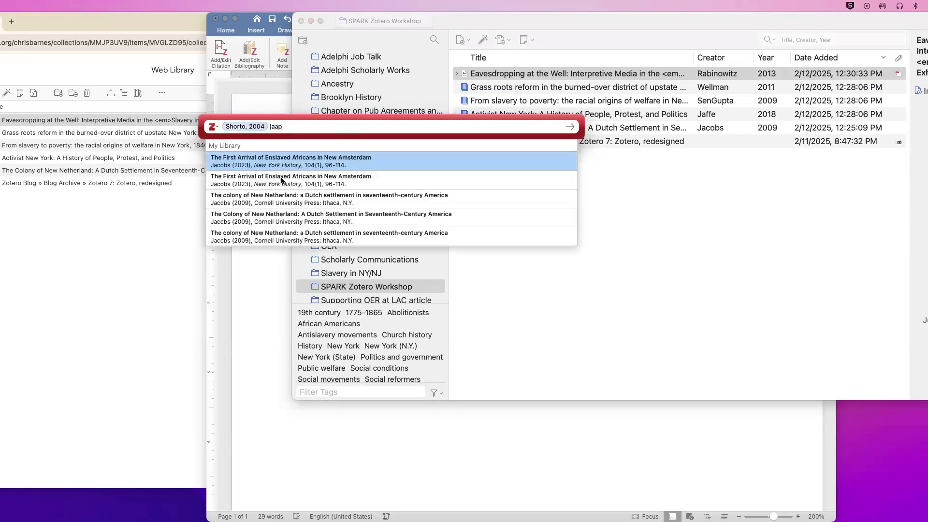
click(276, 198)
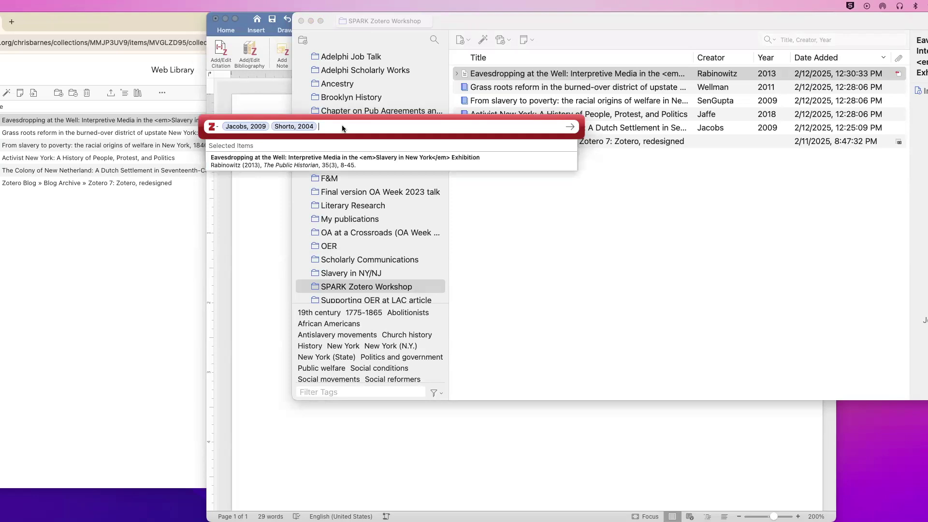
text(campa)
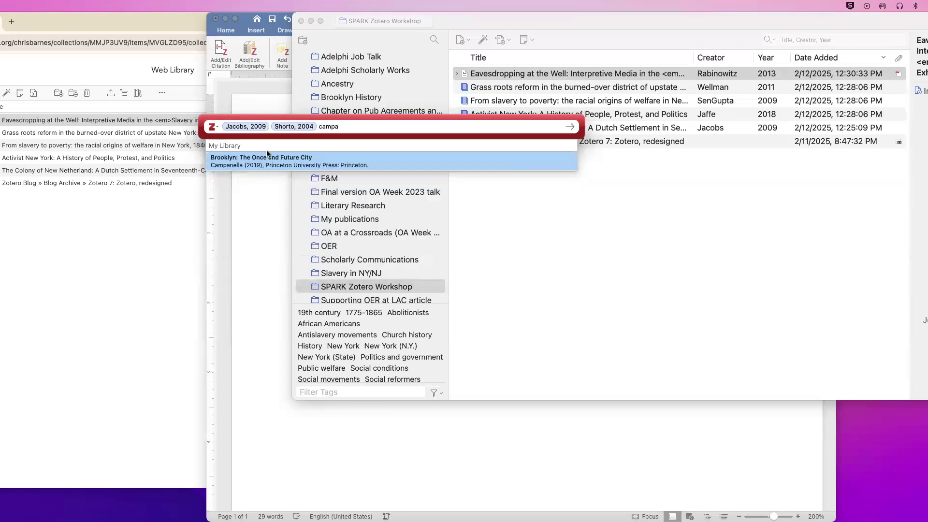
click(243, 163)
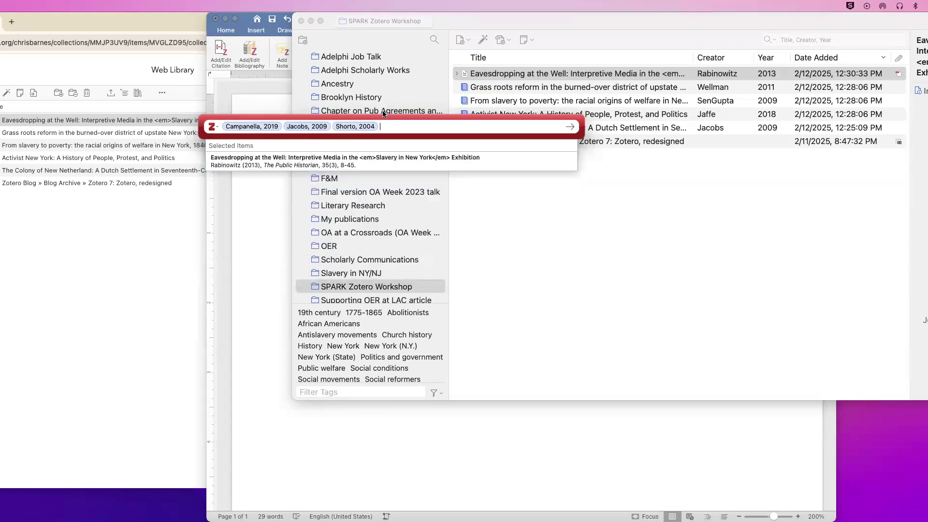
text(rabin)
click(369, 160)
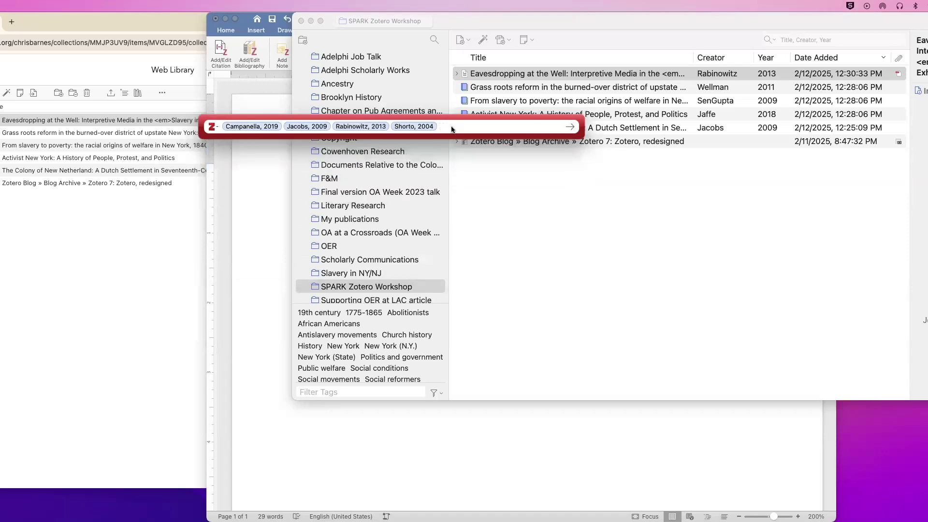
key(Return)
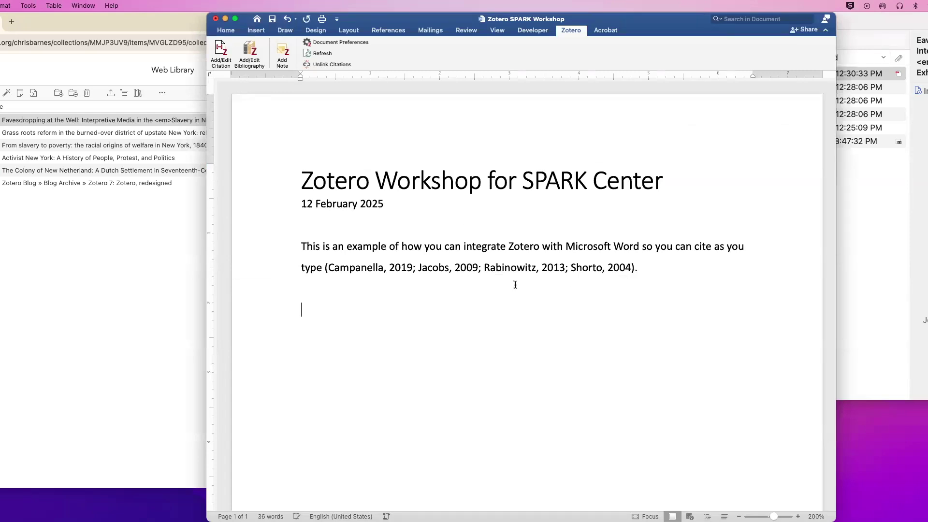
Step: Add the heading line "Bibliography" below the cited paragraph and insert the Zotero bibliography beneath it
text(Bibliography)
key(Return)
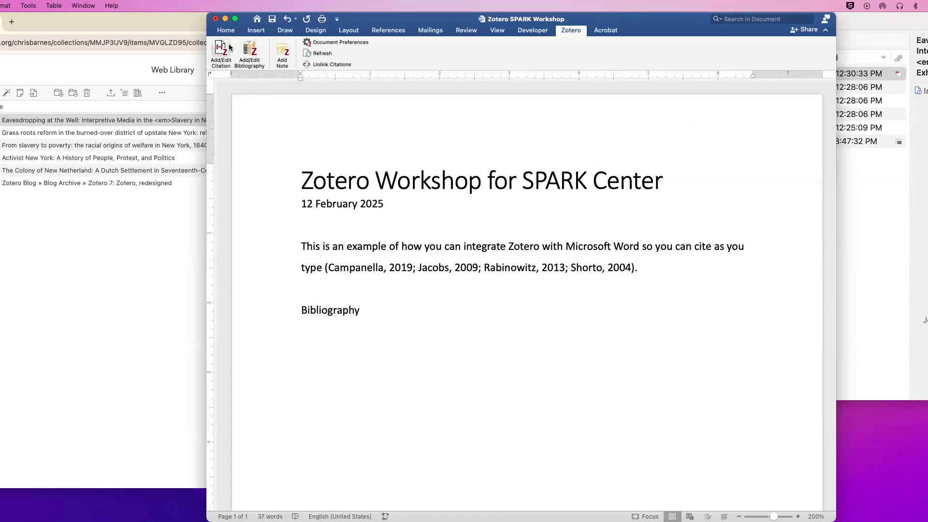
click(253, 47)
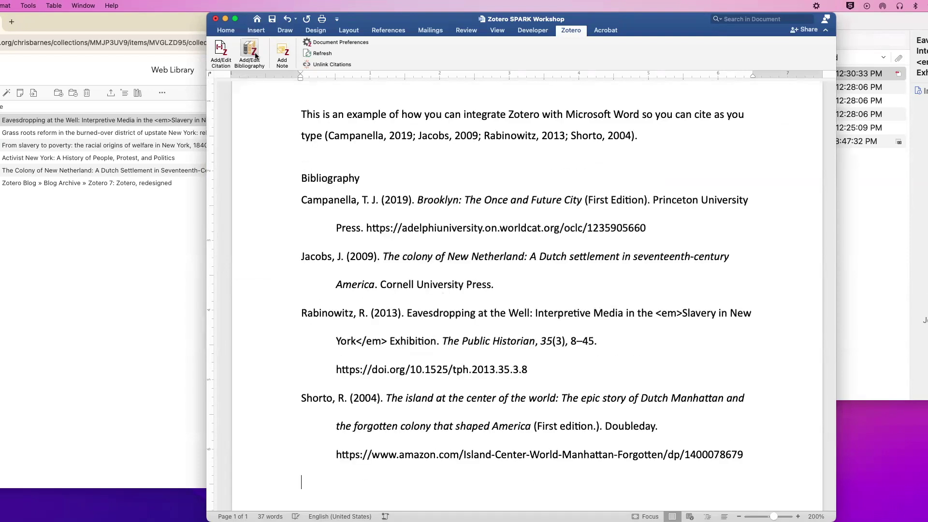
Step: Review the Word document's bibliography entries against its in-text citation, and switch to the Zotero library window
scroll(407, 437, up, 1)
scroll(408, 438, up, 2)
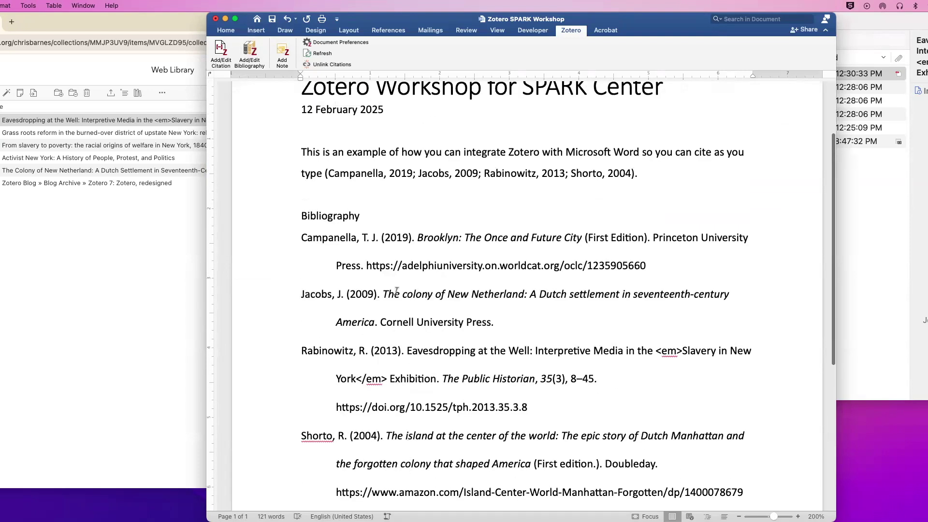
scroll(396, 291, down, 1)
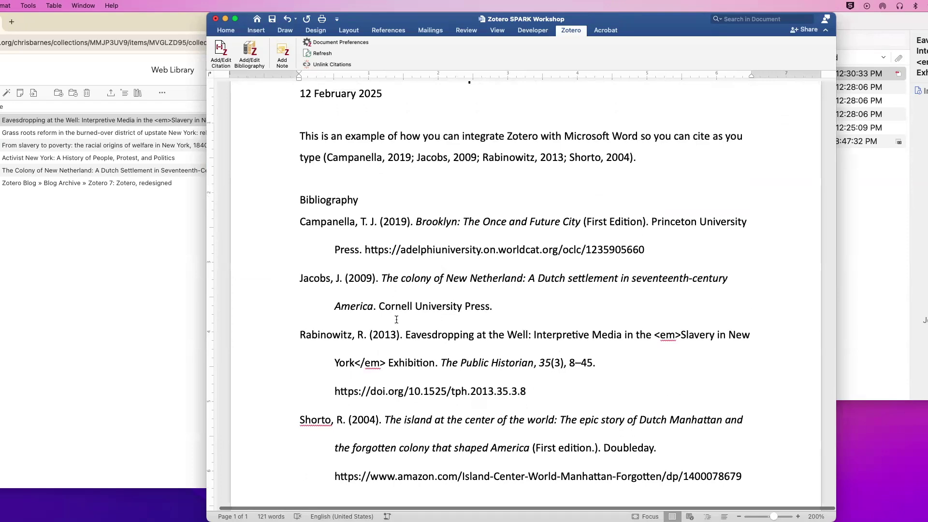
scroll(397, 320, up, 1)
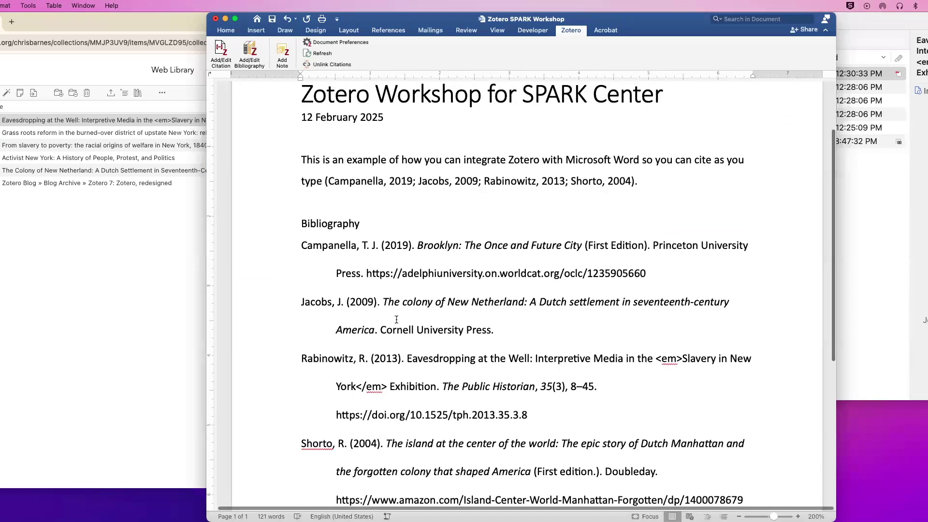
scroll(397, 320, down, 1)
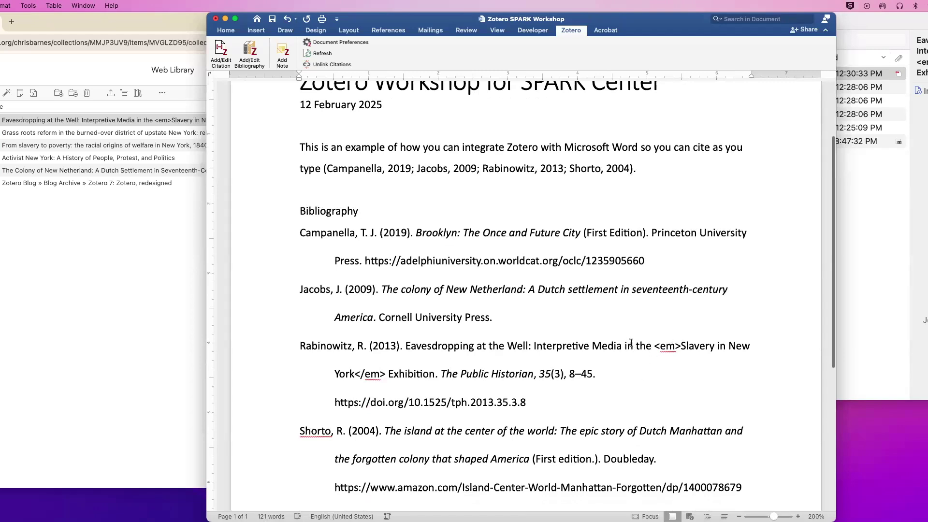
key(super+Tab)
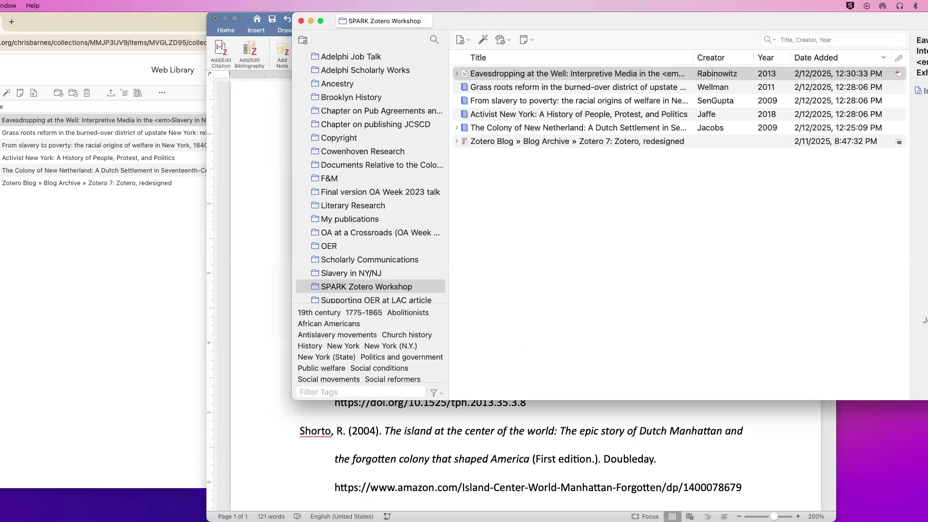
Step: Replace the <em> tags around "Slavery in New York" with quotation marks in the Eavesdropping at the Well title, and return to the Word document
click(926, 179)
click(640, 441)
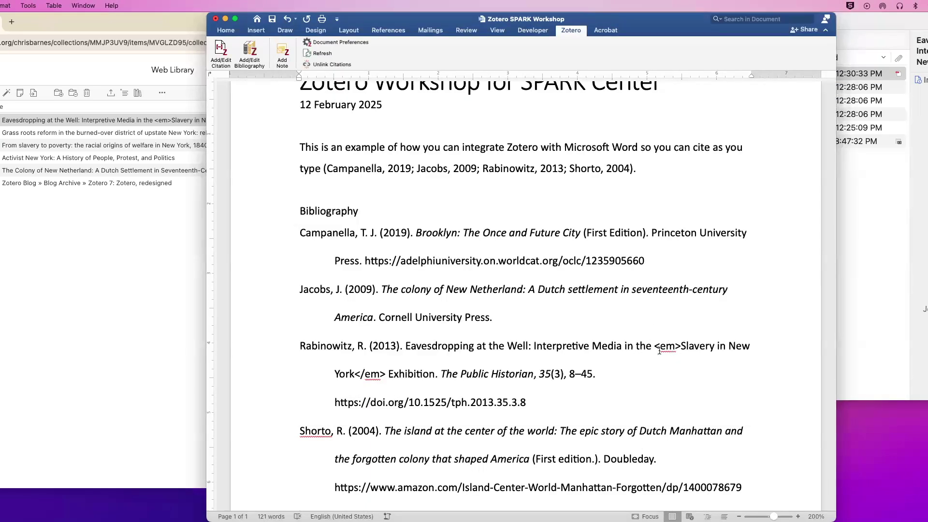
Step: Examine the generated bibliography entries in the Word document, including the <em> tags in the Eavesdropping at the Well title
drag(680, 346, 661, 349)
click(661, 349)
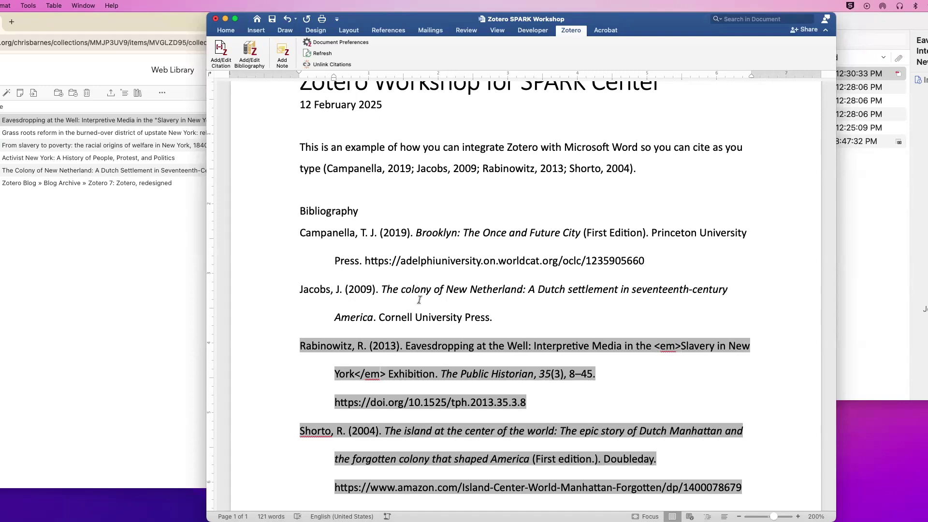
click(437, 345)
click(409, 284)
click(402, 262)
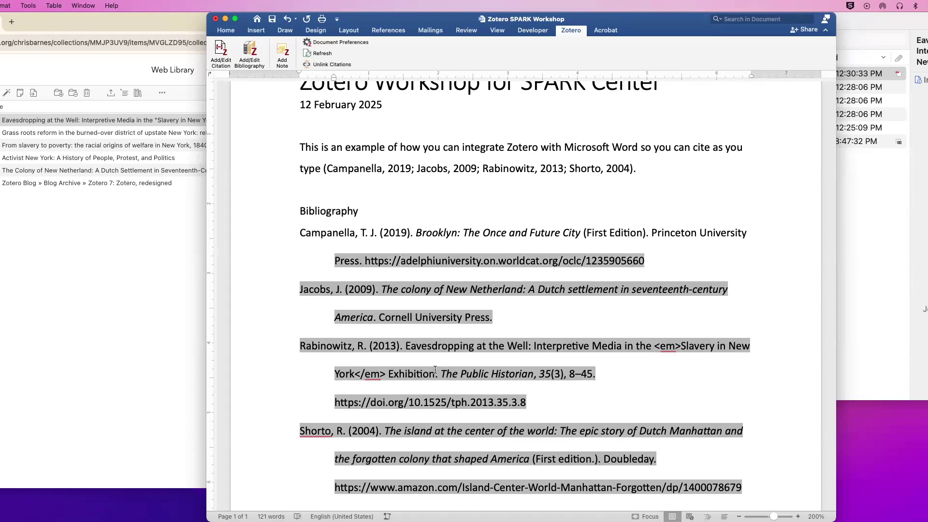
scroll(435, 369, up, 3)
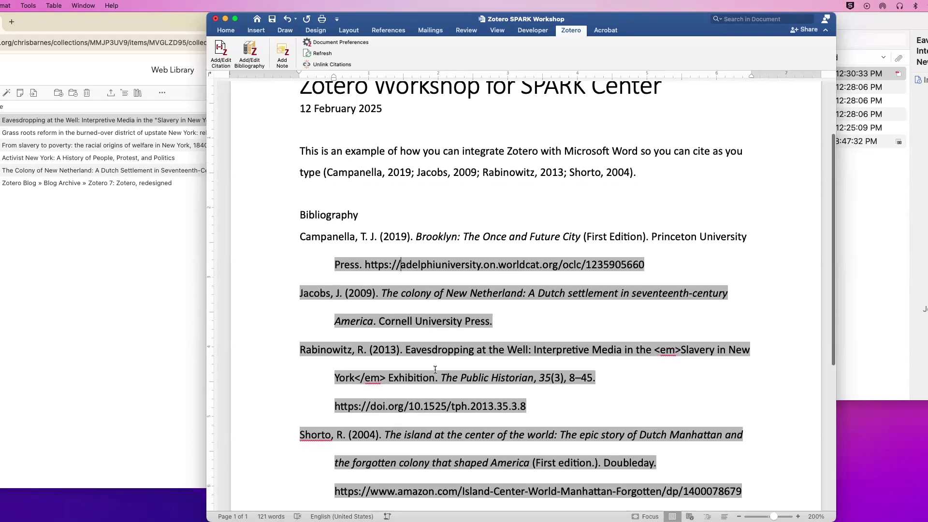
scroll(435, 370, up, 2)
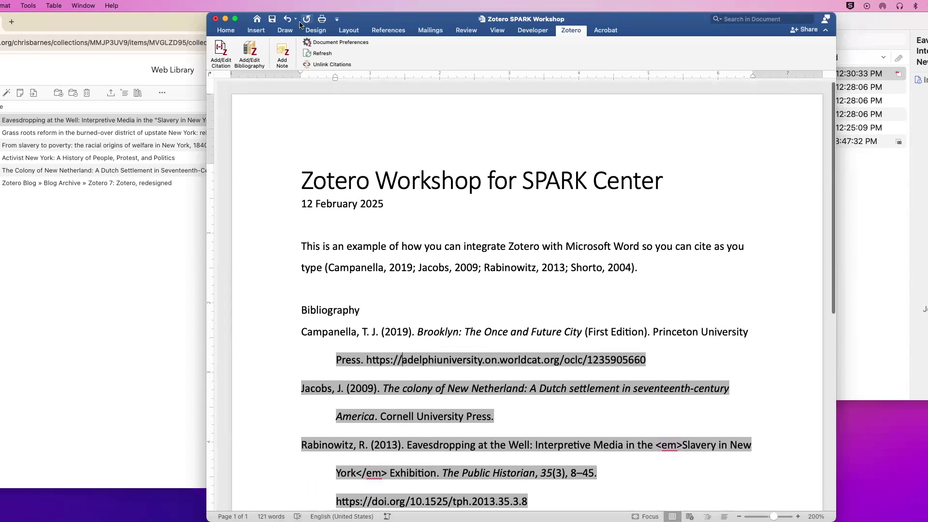
Step: Save the Word document, minimize it, and bring the Zotero web library in the browser to the front
click(273, 19)
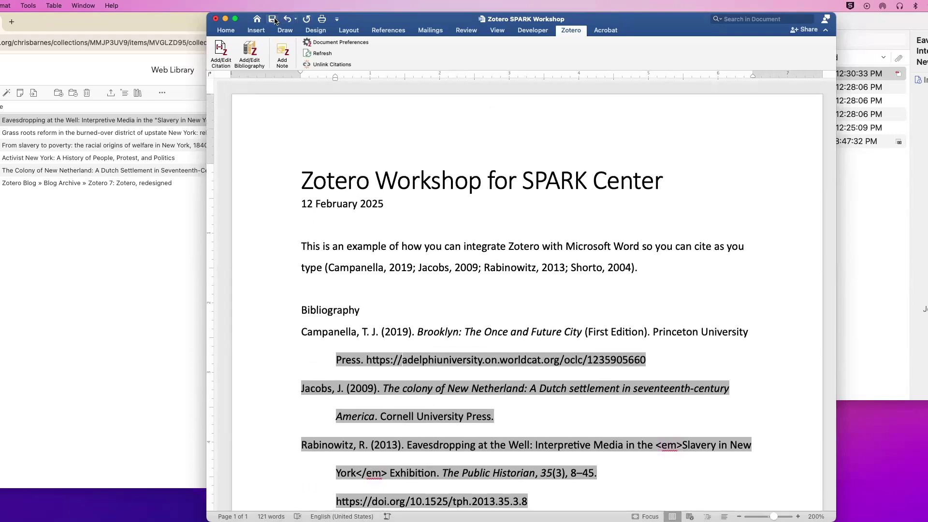
click(332, 226)
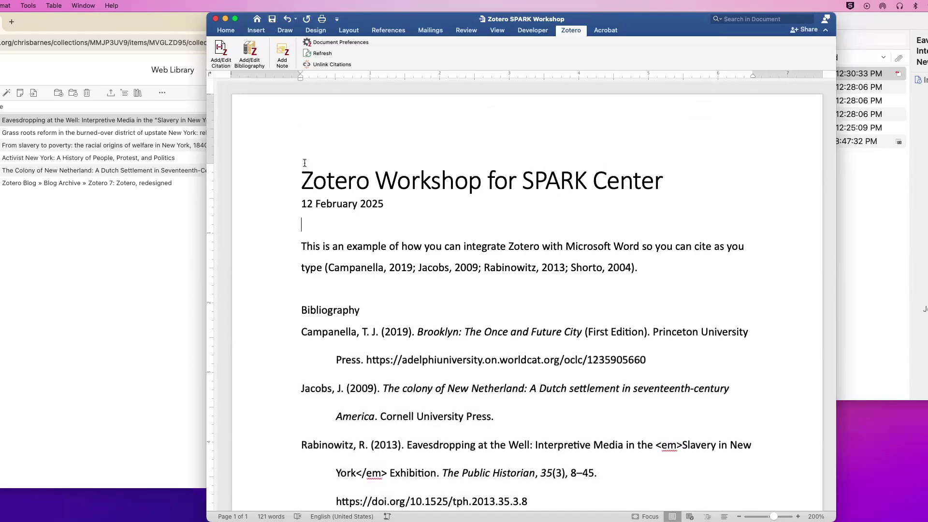
click(225, 19)
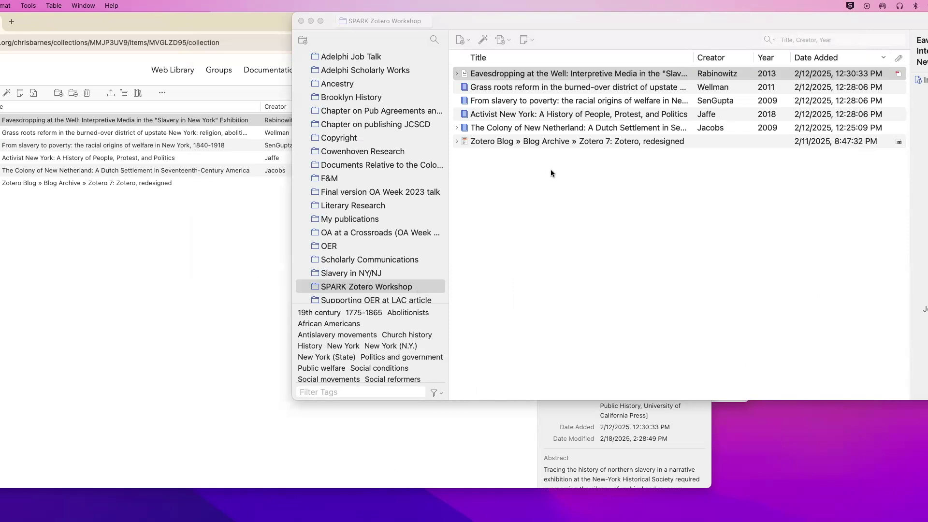
click(253, 214)
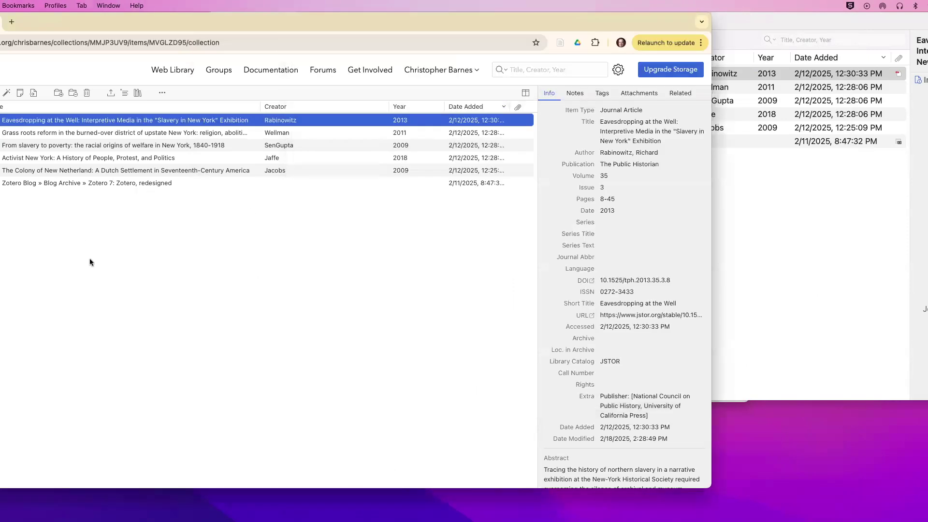